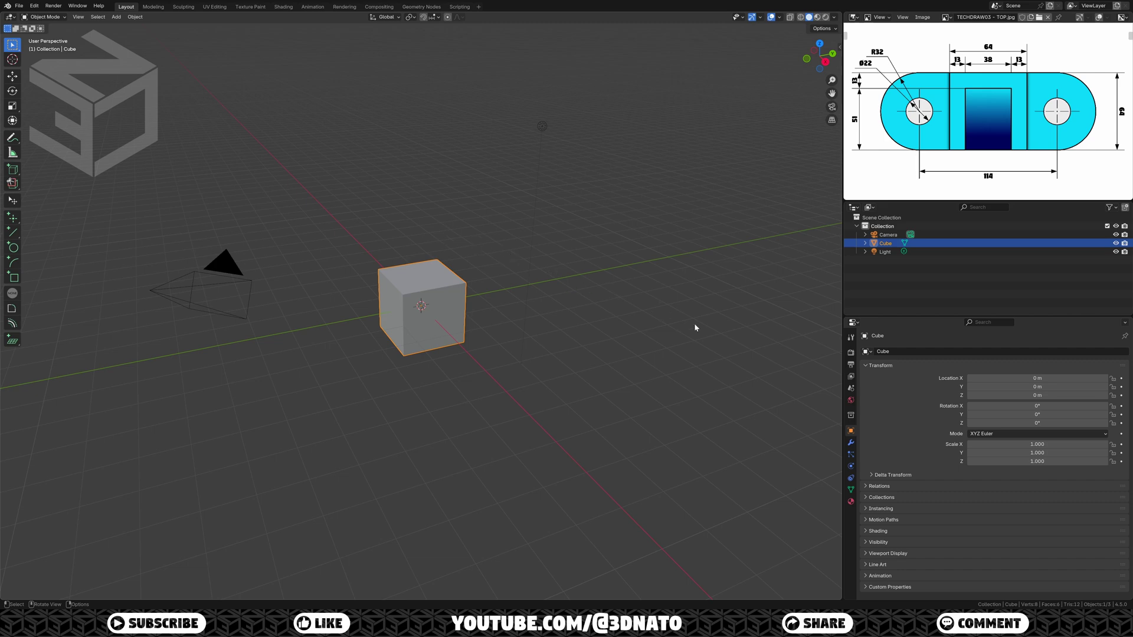
# Step: Set the scene's Units length to Millimeters in the Scene properties
pyautogui.click(850, 388)
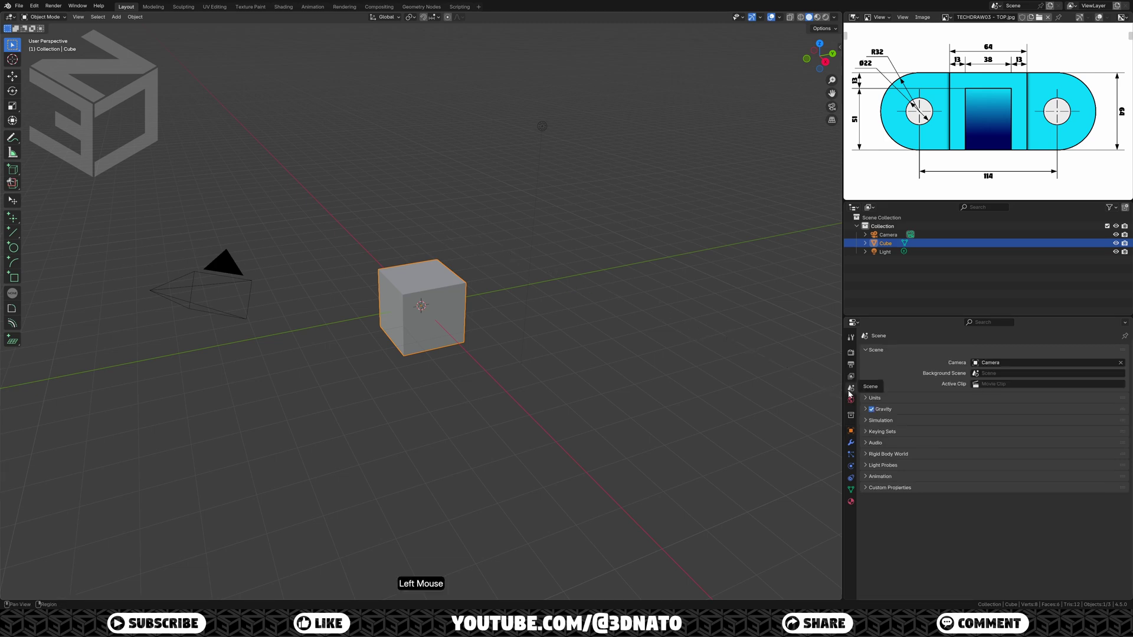
pyautogui.click(898, 400)
pyautogui.click(985, 451)
pyautogui.click(1002, 496)
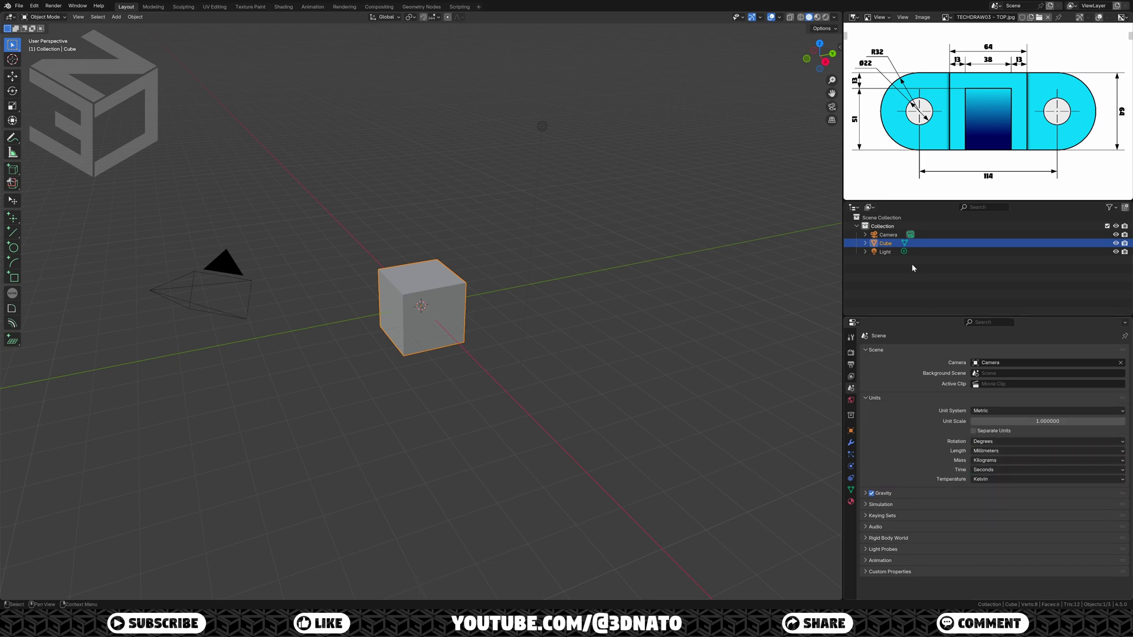
# Step: Switch viewport shading lighting to MatCap with the ring-style matcap
pyautogui.click(834, 17)
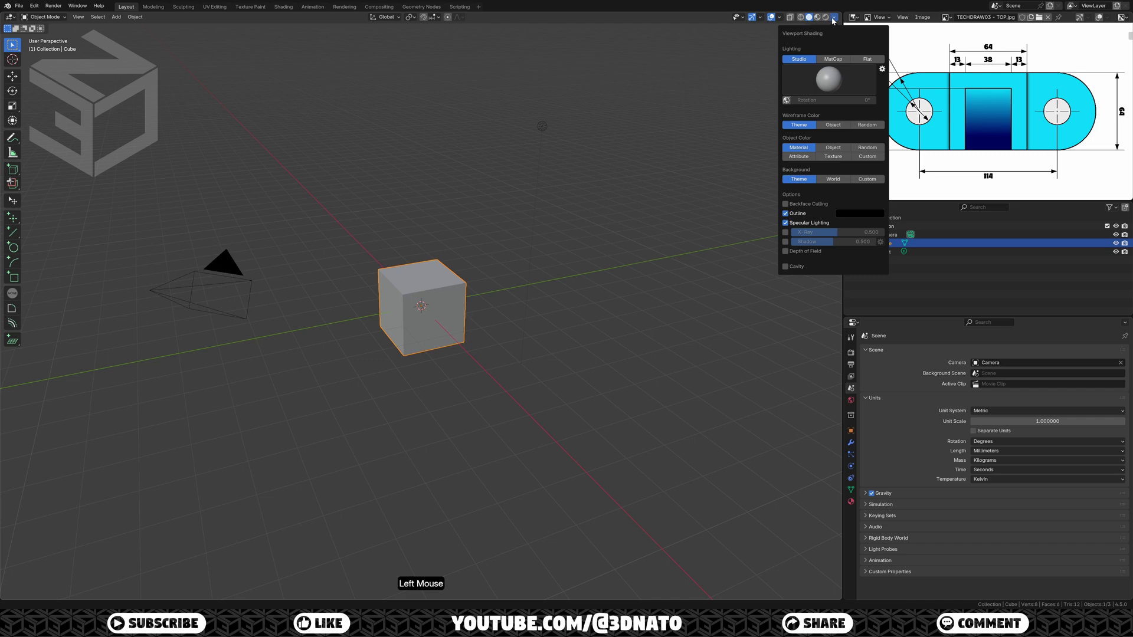
pyautogui.click(832, 58)
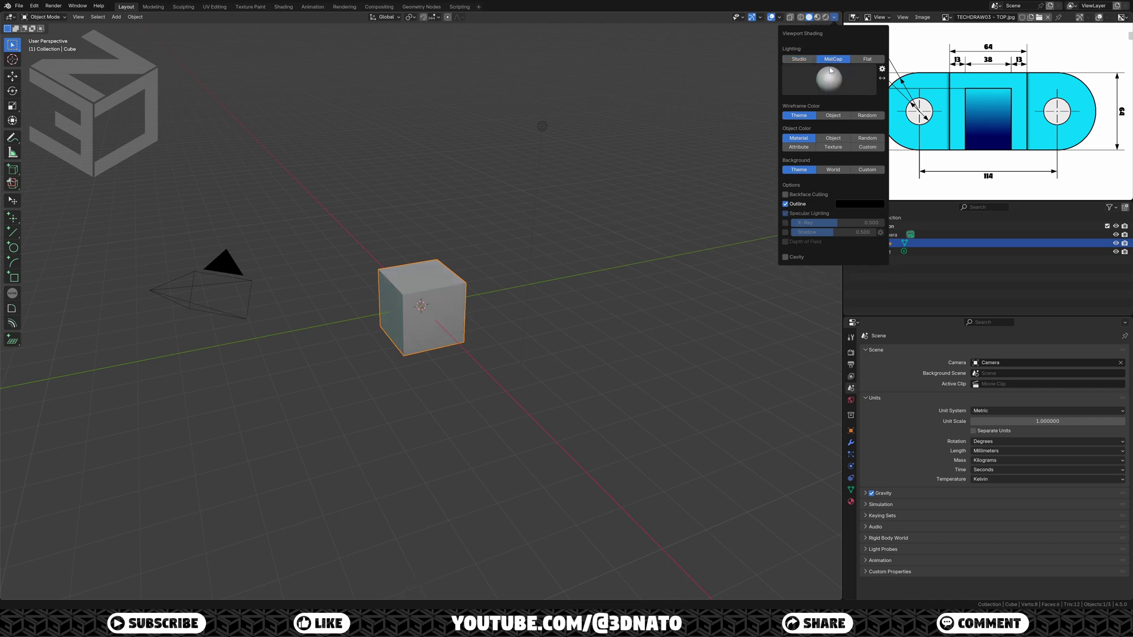
pyautogui.click(829, 80)
pyautogui.click(797, 161)
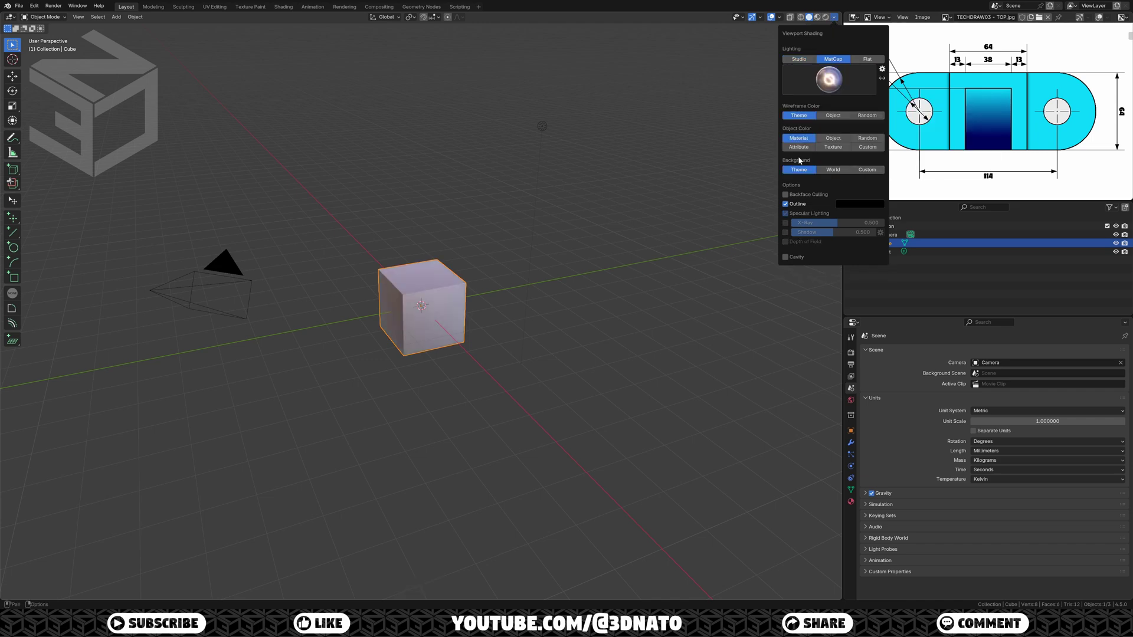
# Step: Enable cavity shading with type Both and turn on the Face Orientation overlay
pyautogui.click(786, 257)
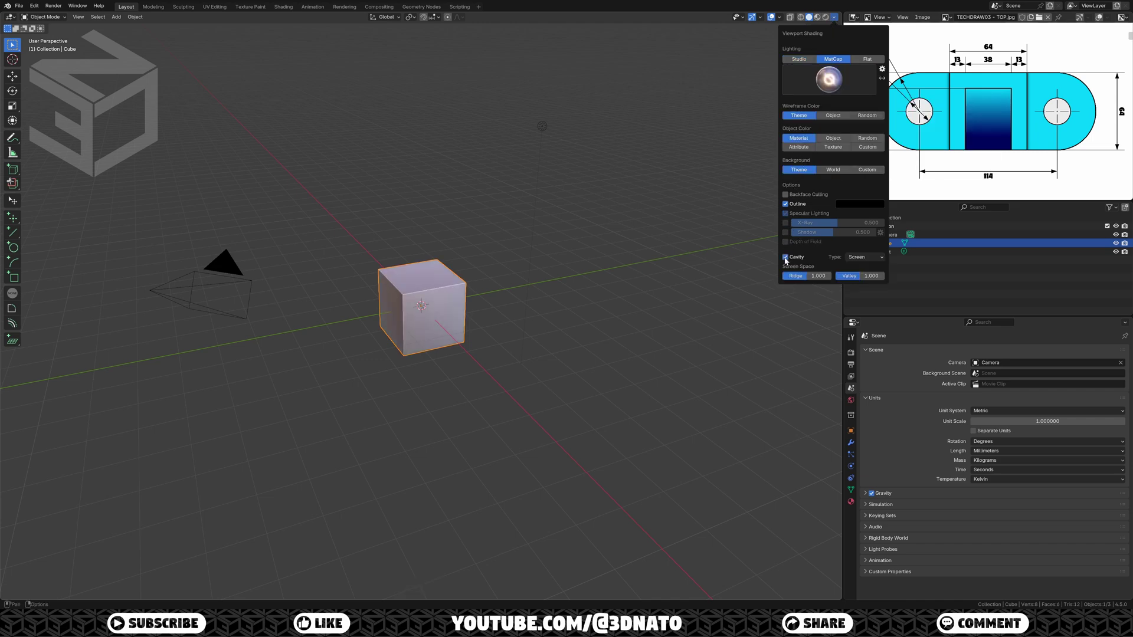
pyautogui.click(855, 256)
pyautogui.click(851, 288)
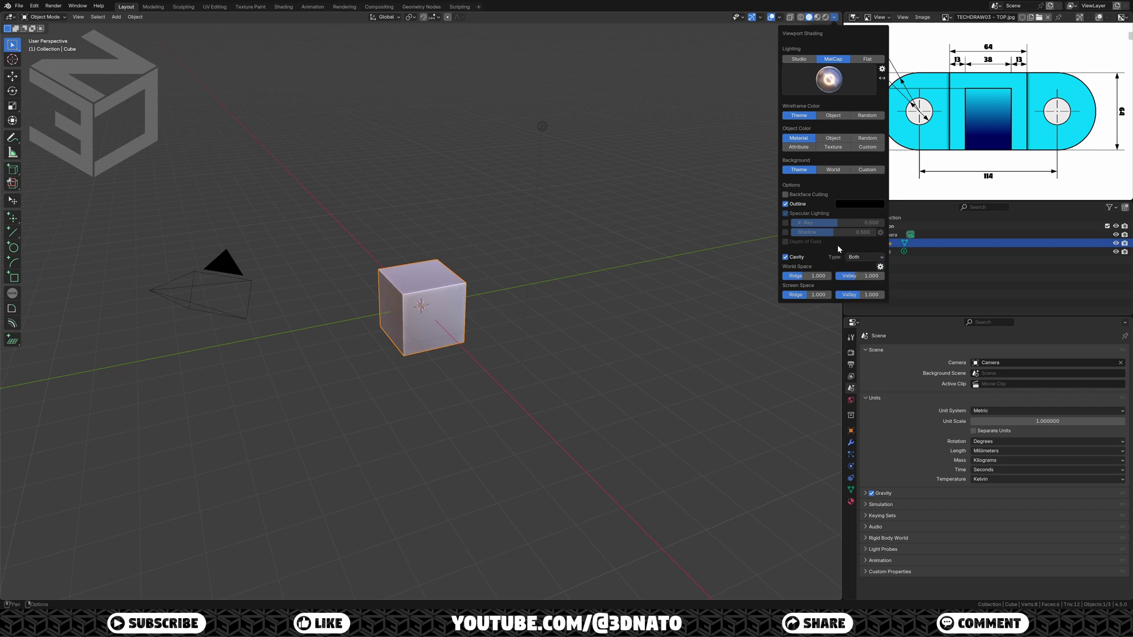
pyautogui.click(779, 20)
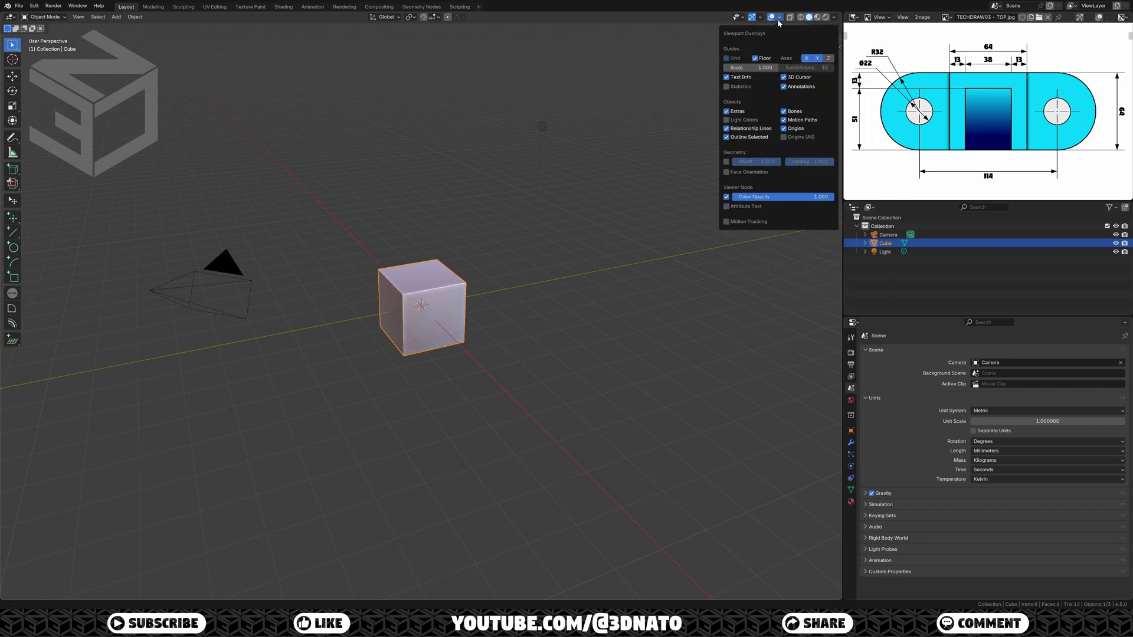
pyautogui.click(730, 173)
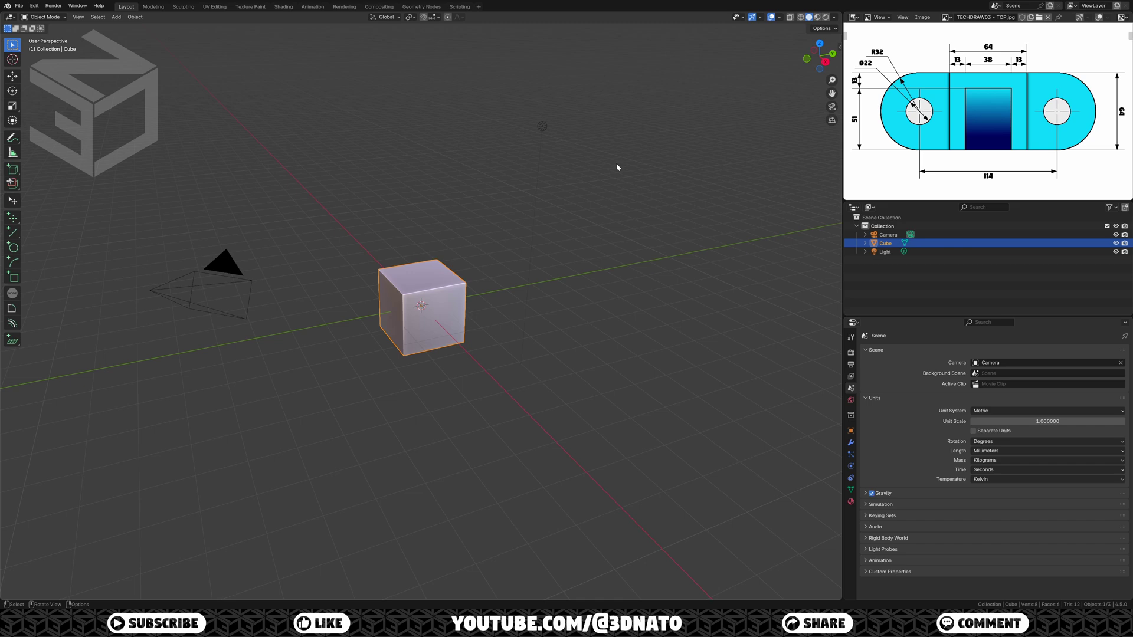
# Step: Delete the default camera, cube and light, then switch to Top Orthographic view
pyautogui.press('a')
pyautogui.press('x')
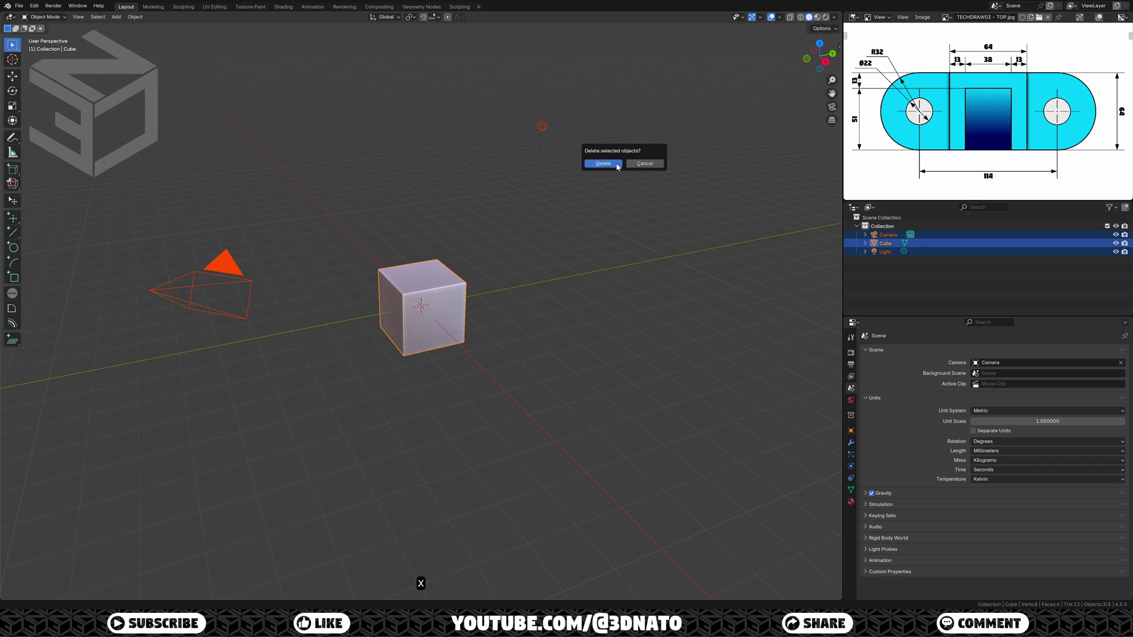
pyautogui.click(616, 162)
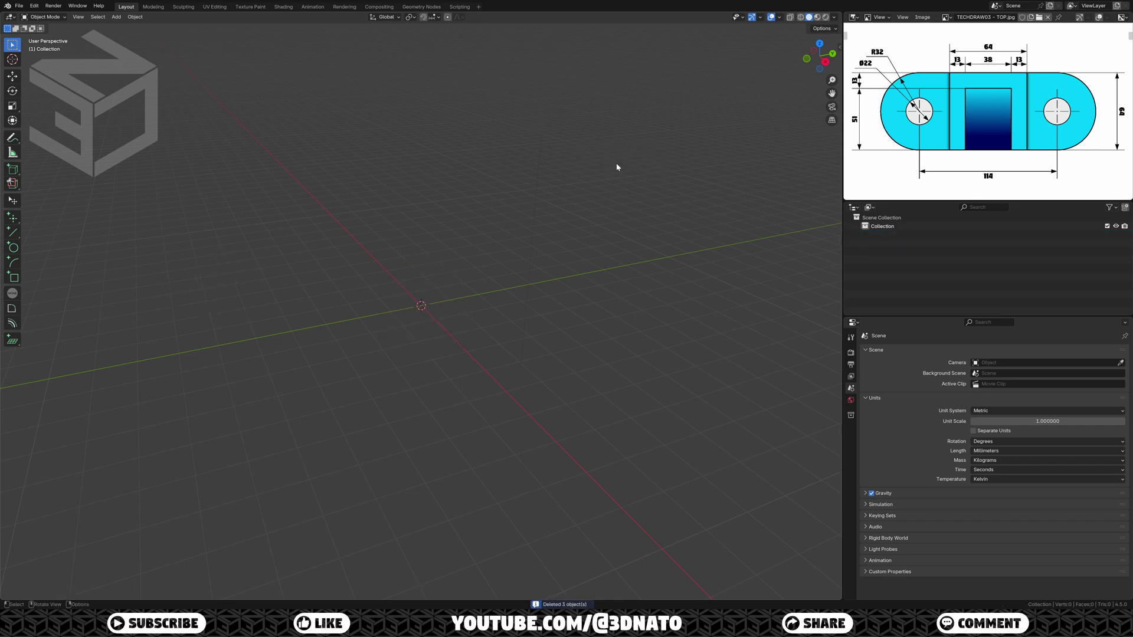
pyautogui.press('KP_7')
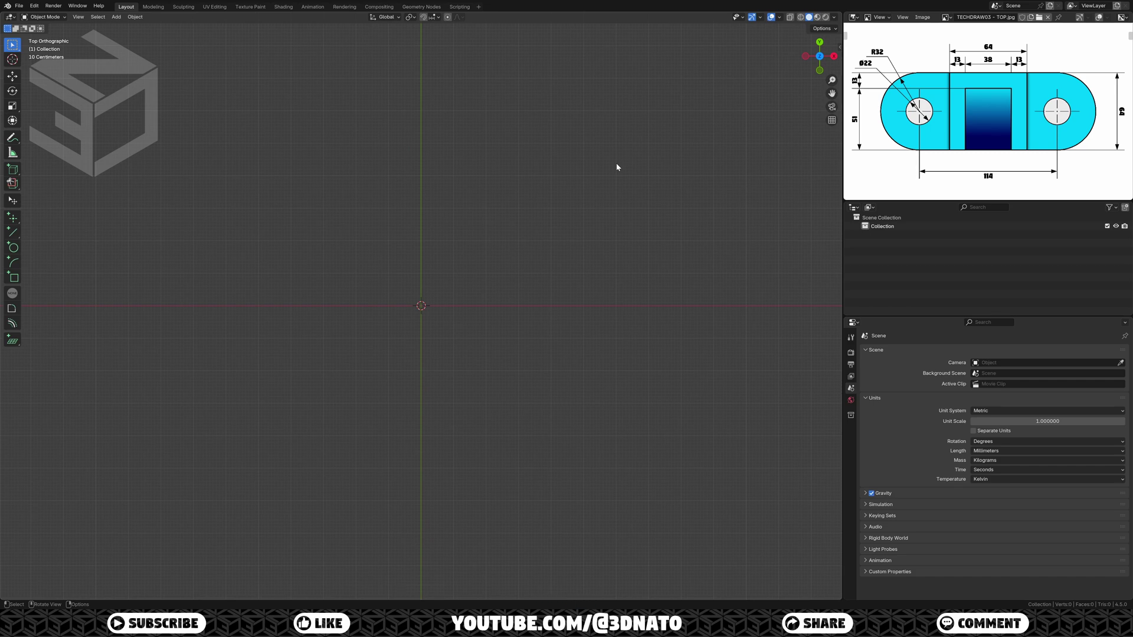
# Step: Add a 64-vertex circle with 32 mm radius at the origin and frame it
pyautogui.hotkey('shift', 'a')
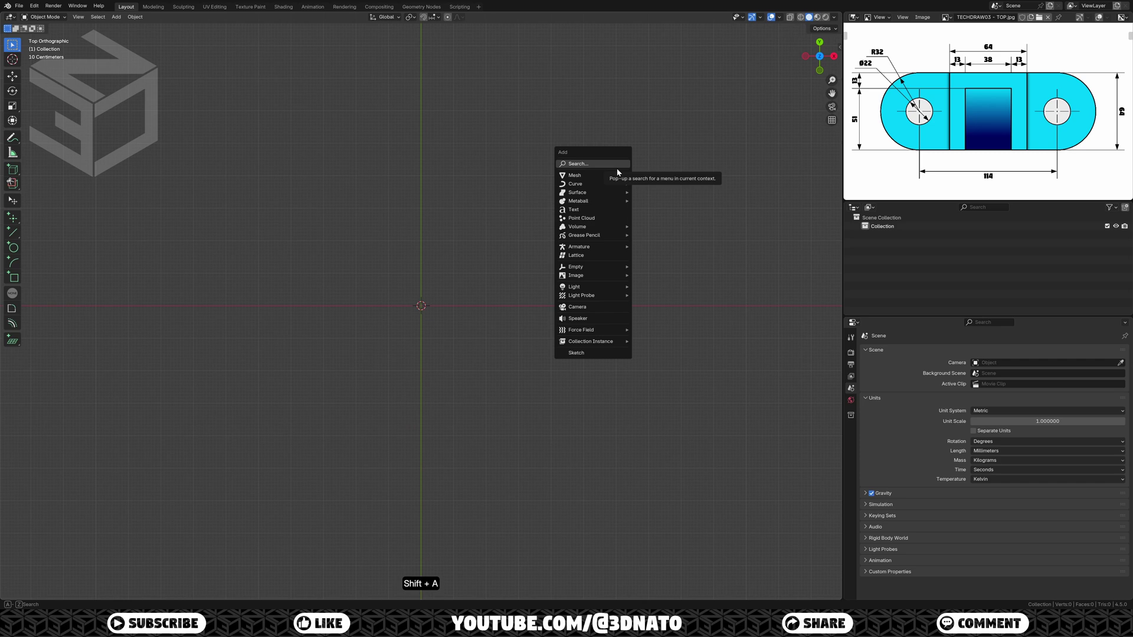
pyautogui.moveTo(616, 175)
pyautogui.click(649, 193)
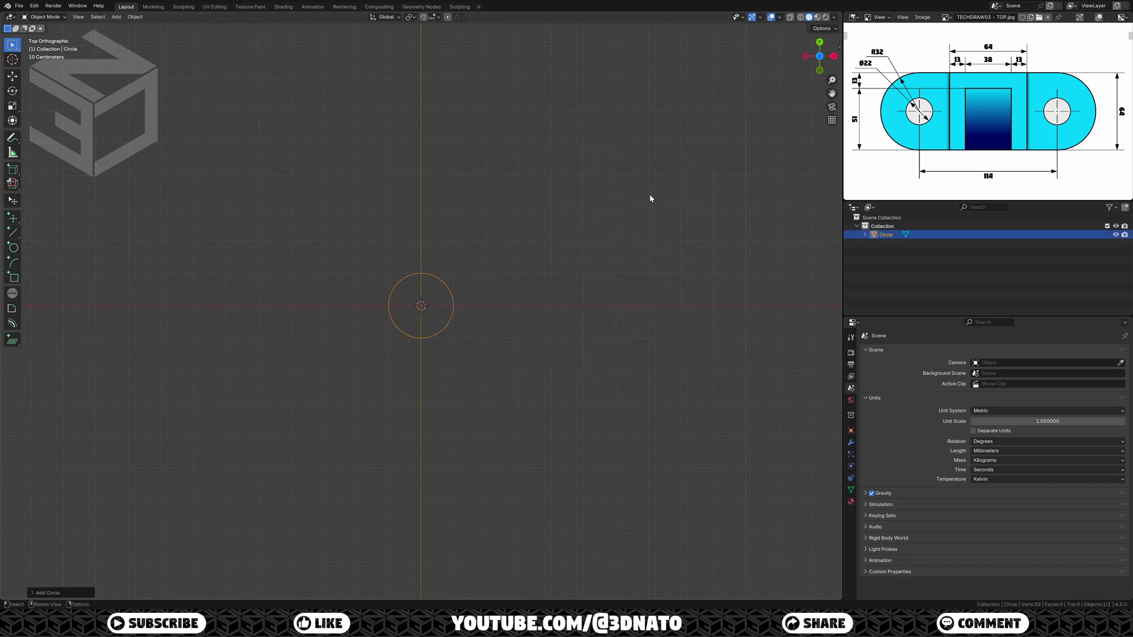
pyautogui.click(54, 593)
pyautogui.doubleClick(120, 500)
pyautogui.write('64')
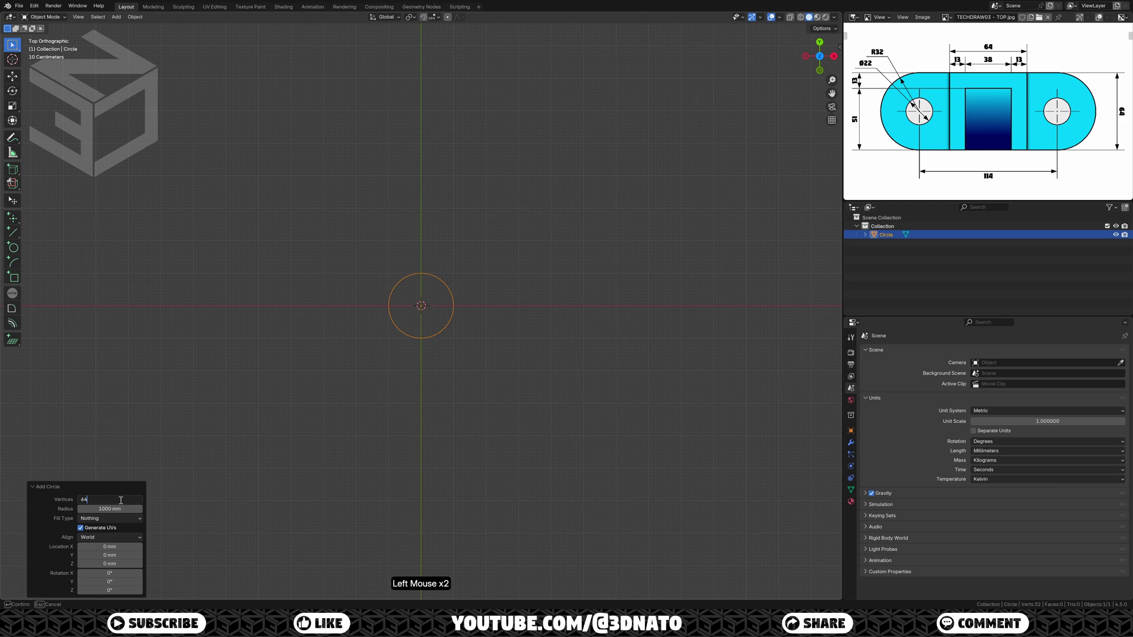
pyautogui.press('Tab')
pyautogui.write('32')
pyautogui.press('Return')
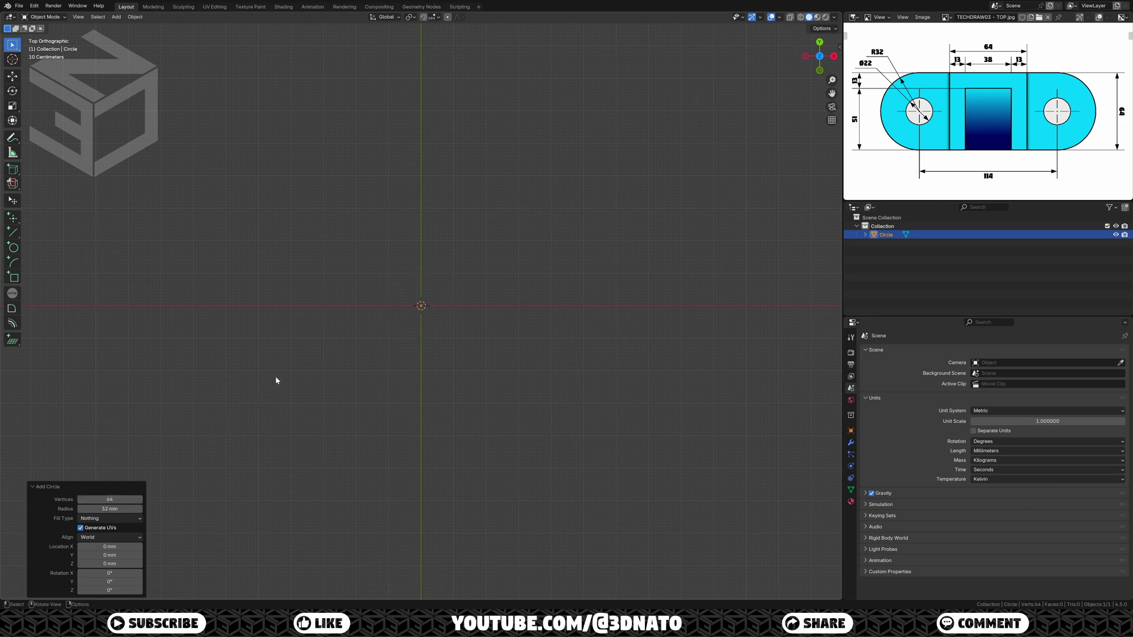
pyautogui.press('KP_Decimal')
# Step: Add a second concentric circle with an 11 mm radius
pyautogui.hotkey('shift', 'a')
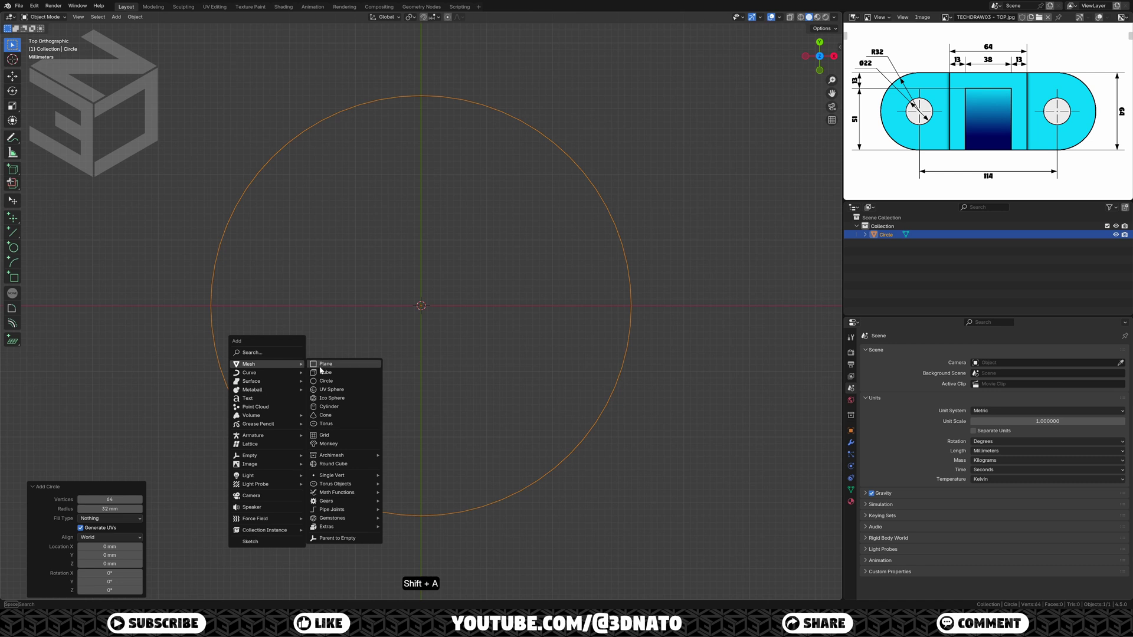
pyautogui.click(322, 381)
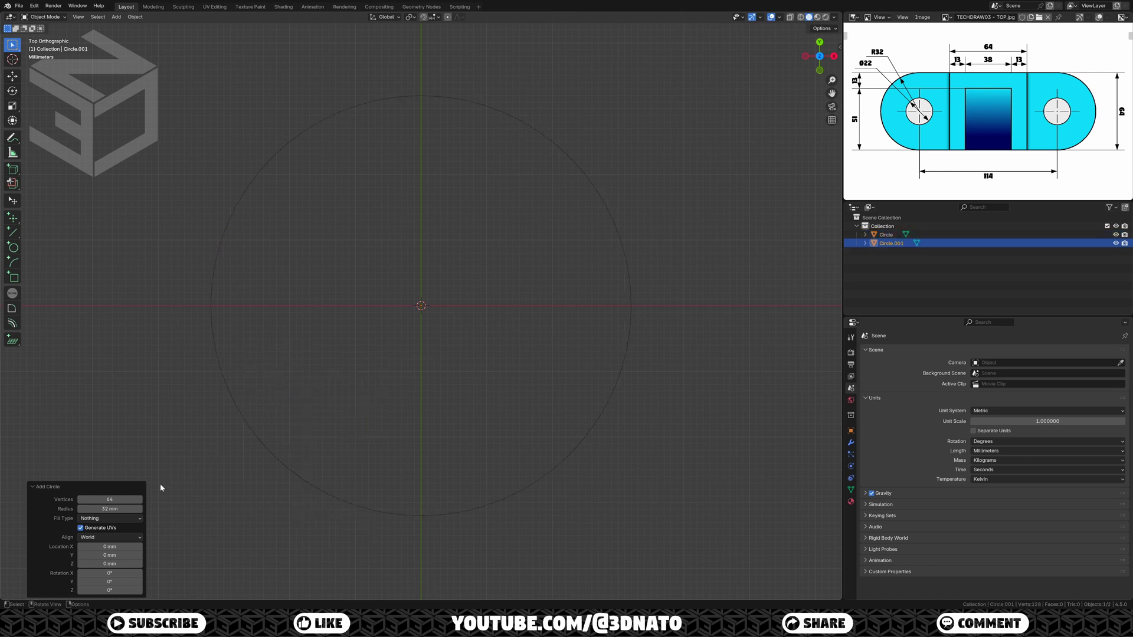
pyautogui.click(121, 509)
pyautogui.write('11')
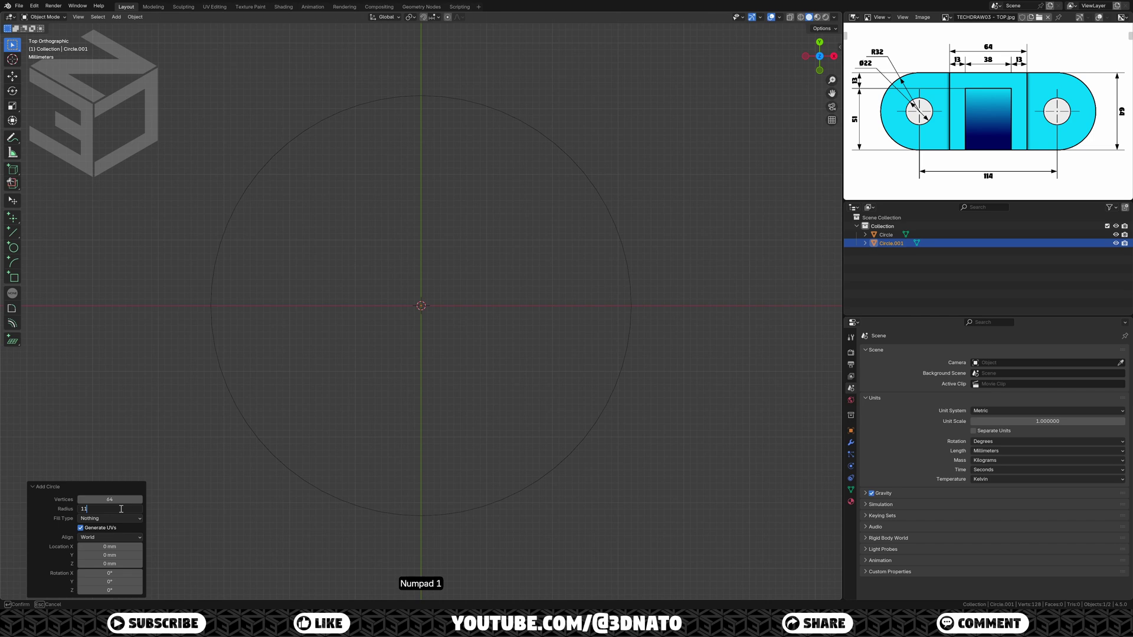
pyautogui.press('Return')
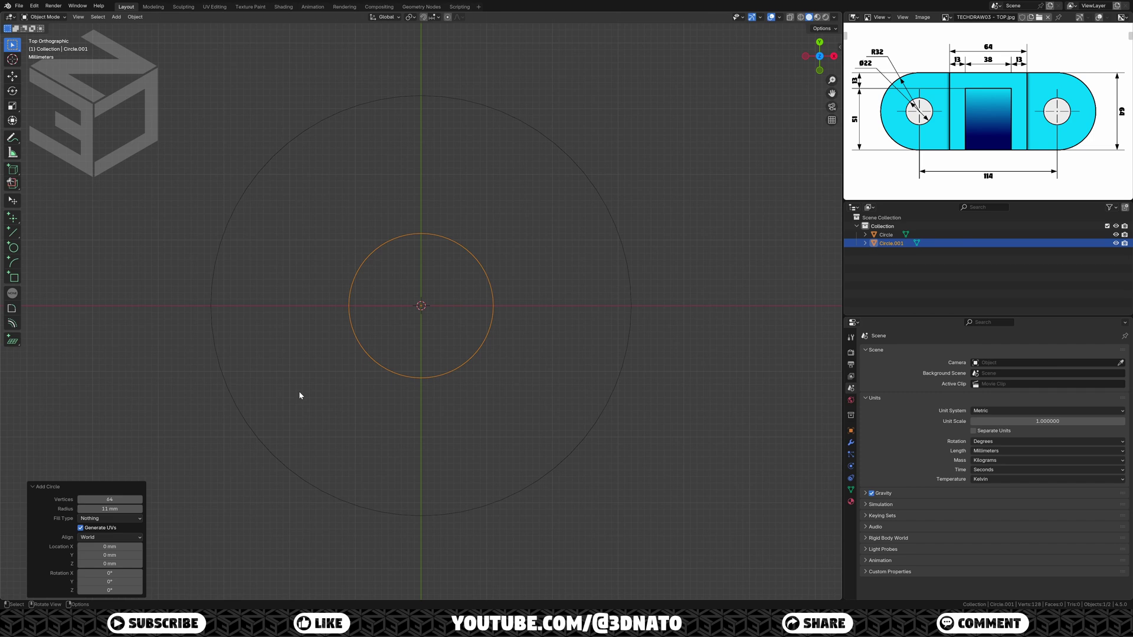
# Step: Move both circles 57 mm along negative X
pyautogui.press('a')
pyautogui.press('g')
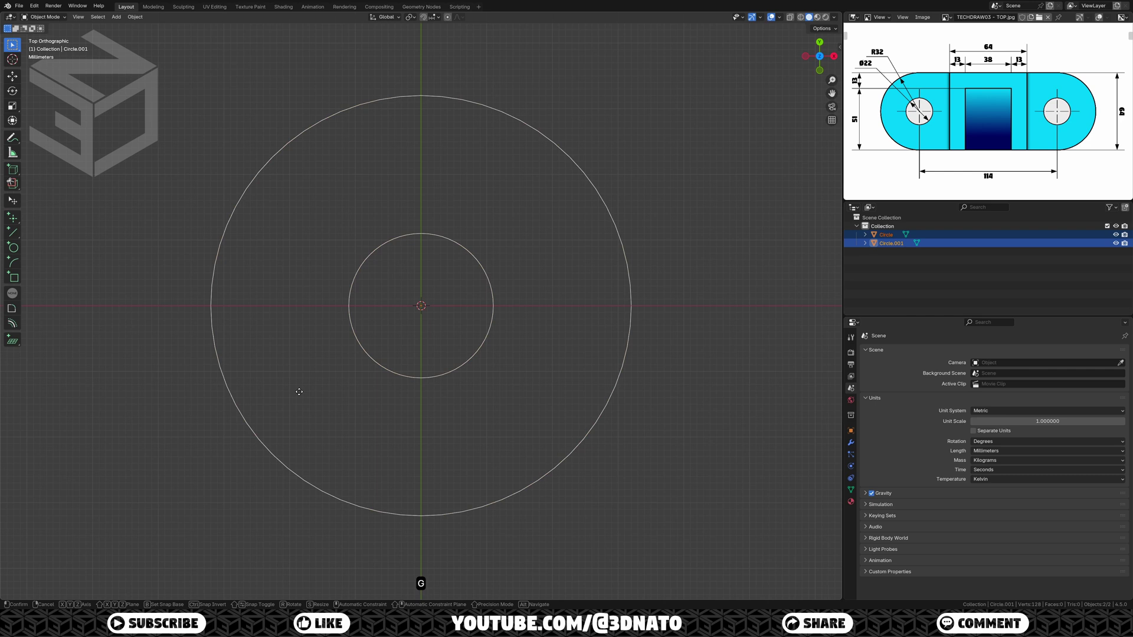
pyautogui.write('x')
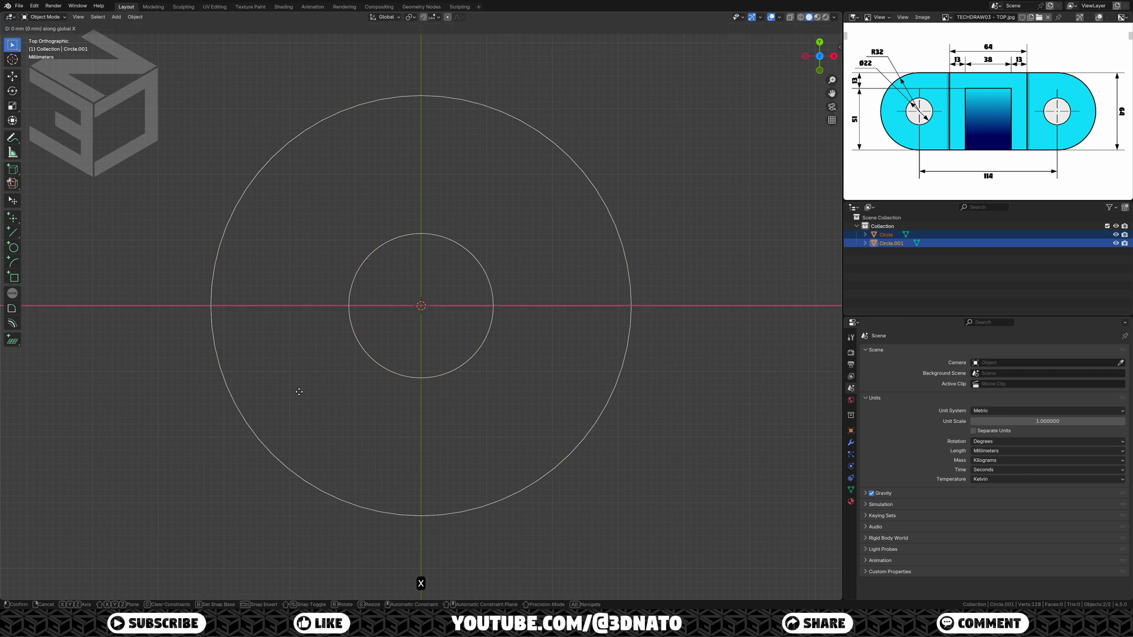
pyautogui.write('-57')
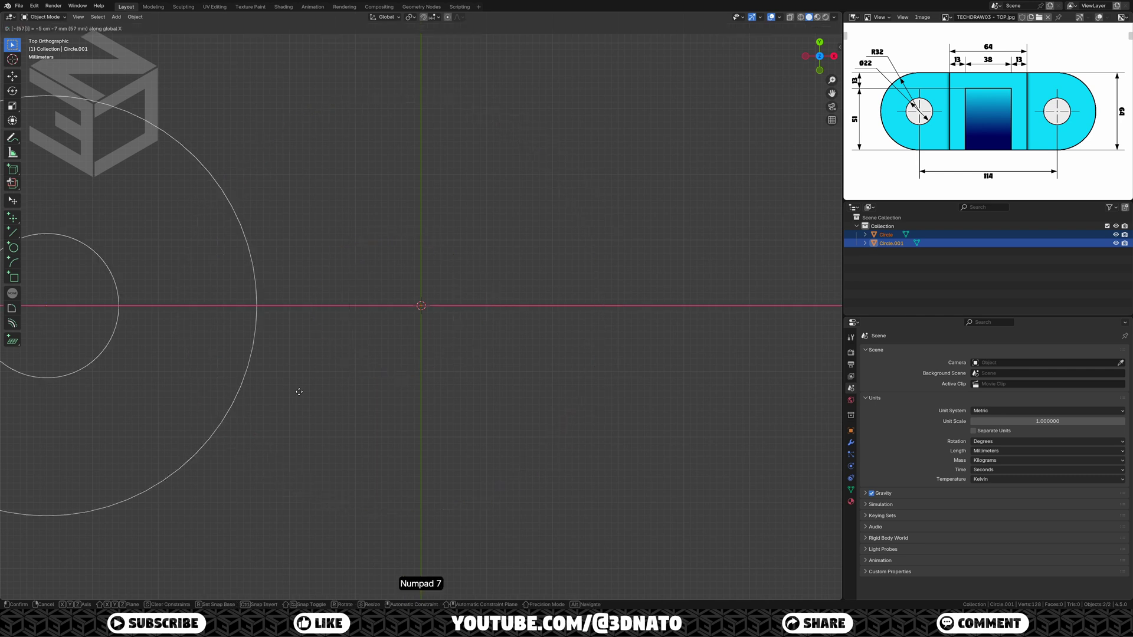
pyautogui.press('KP_Enter')
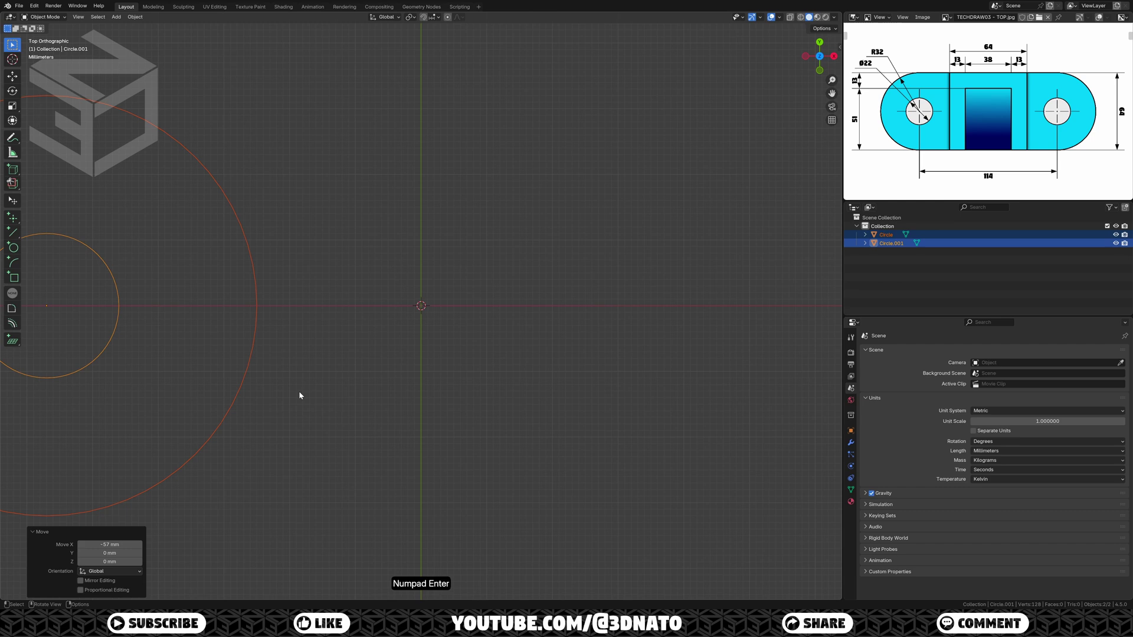
# Step: Duplicate the circle pair and offset the copy 114 mm along X
pyautogui.keyDown('ctrl'); pyautogui.moveTo(299, 391); pyautogui.dragTo(298, 501, button='middle'); pyautogui.keyUp('ctrl')
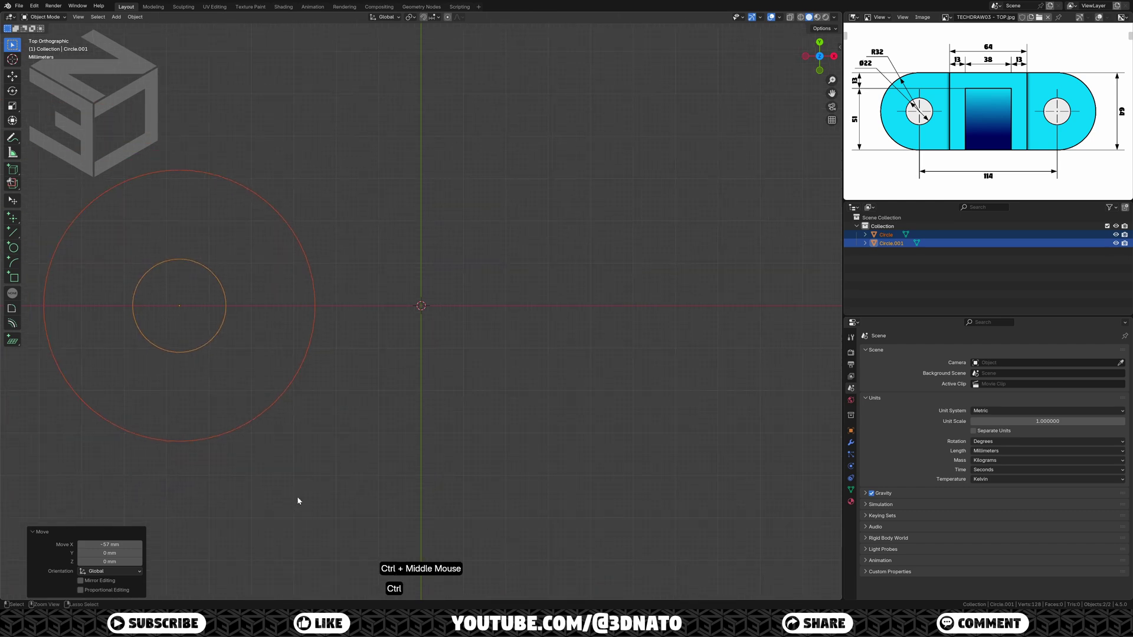
pyautogui.hotkey('shift', 'd')
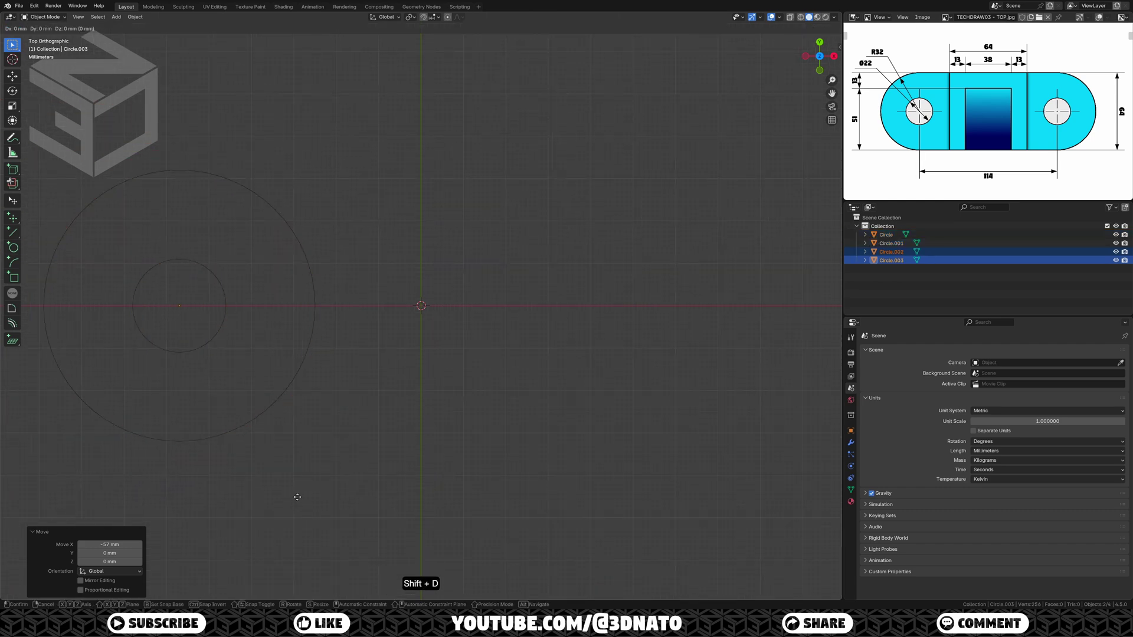
pyautogui.press('x')
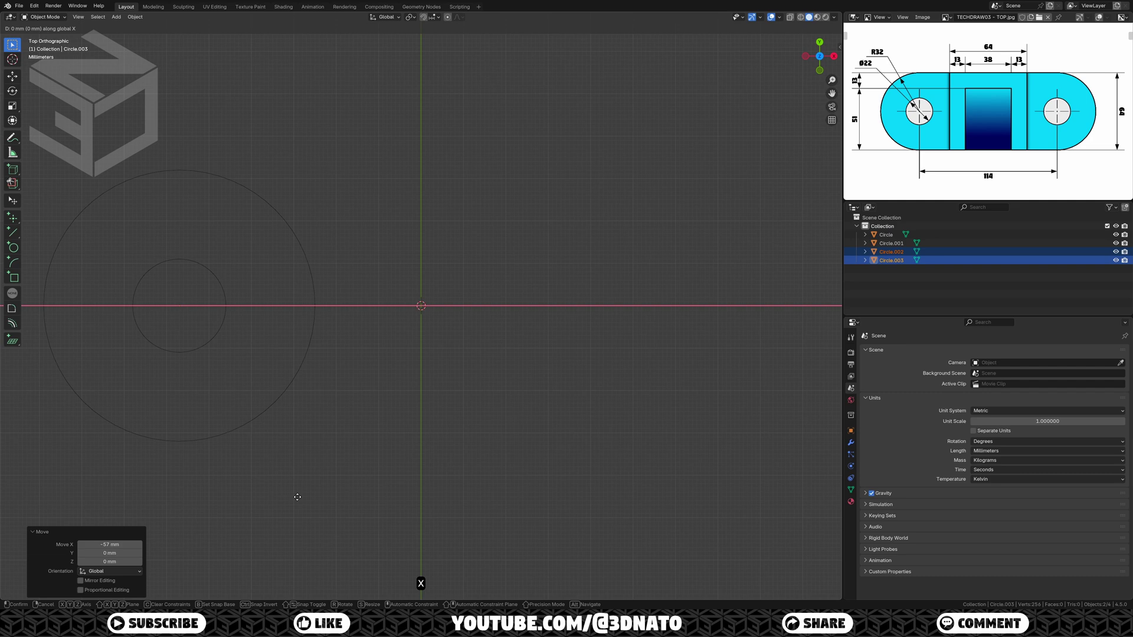
pyautogui.write('114')
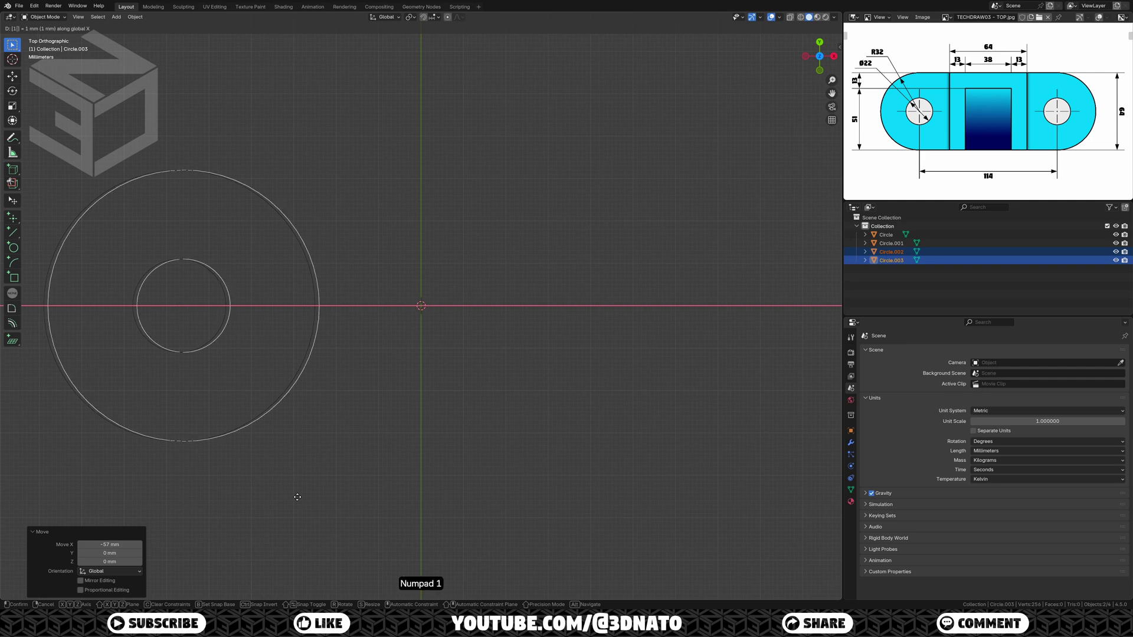
pyautogui.press('KP_Enter')
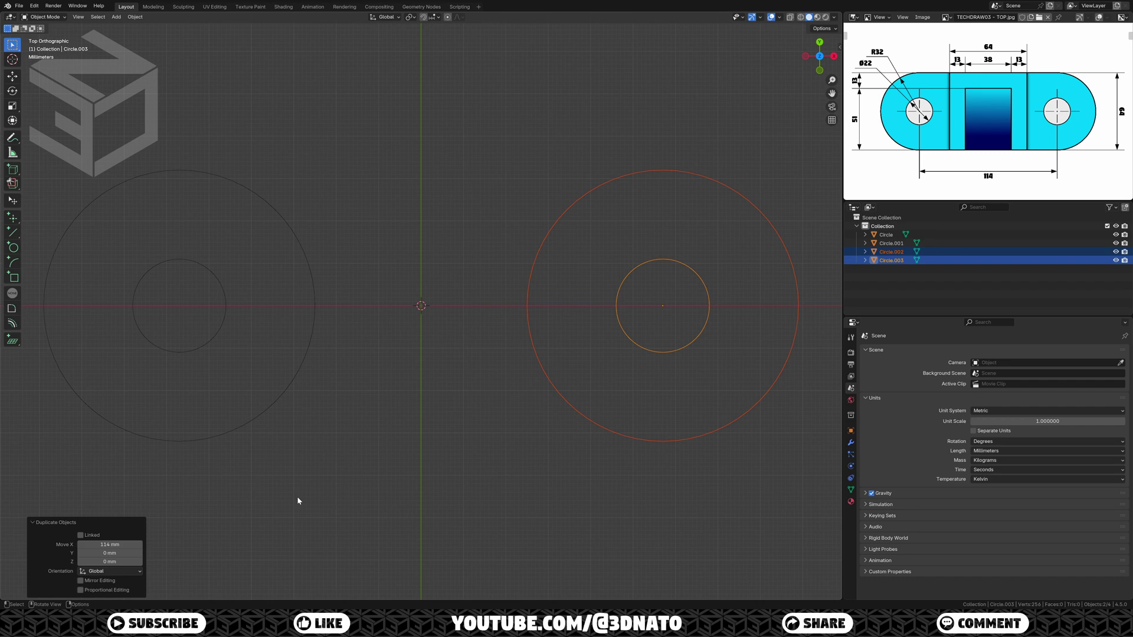
# Step: Add a 64 mm plane at the origin
pyautogui.hotkey('shift', 'a')
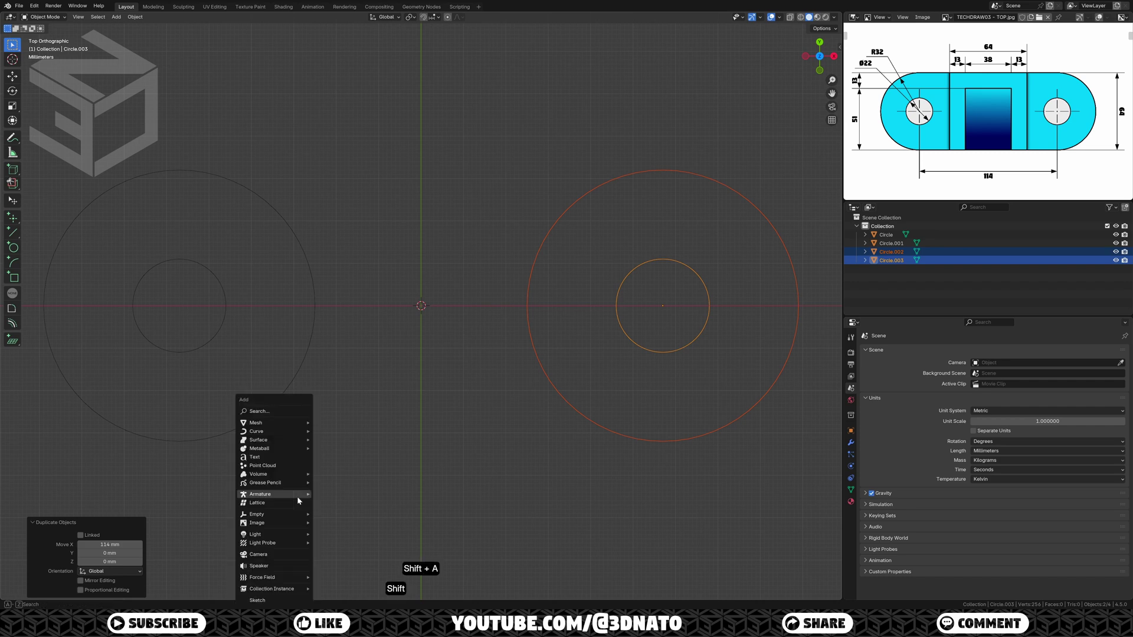
pyautogui.moveTo(292, 427)
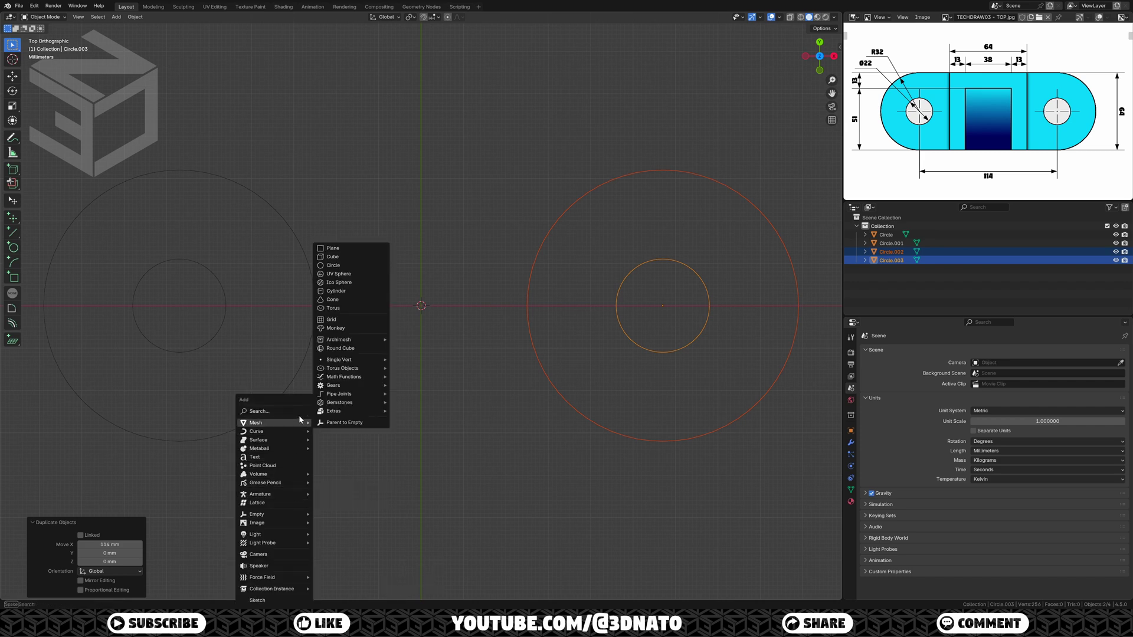
pyautogui.click(341, 252)
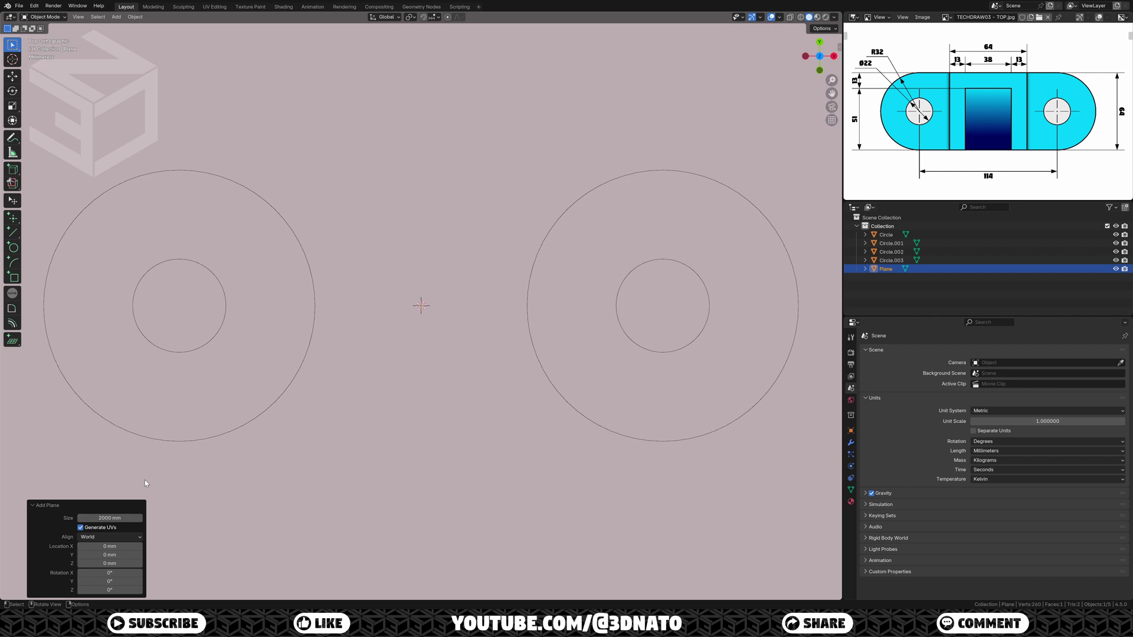
pyautogui.click(110, 518)
pyautogui.write('64')
pyautogui.press('Return')
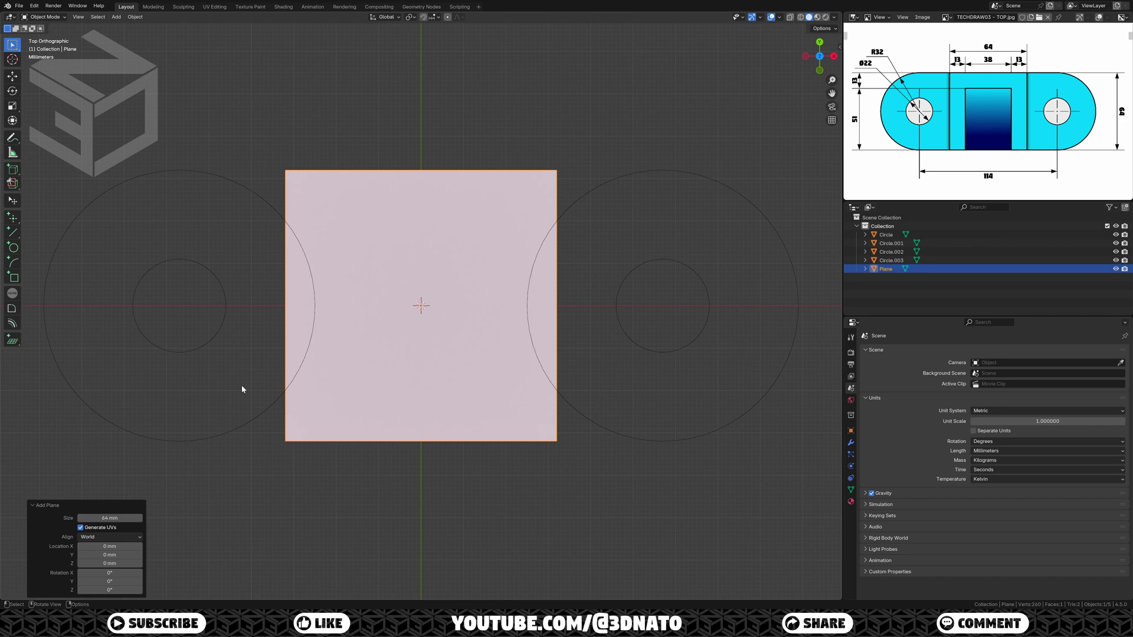
# Step: Join the plane and all four circles into one mesh and enter Edit Mode
pyautogui.press('a')
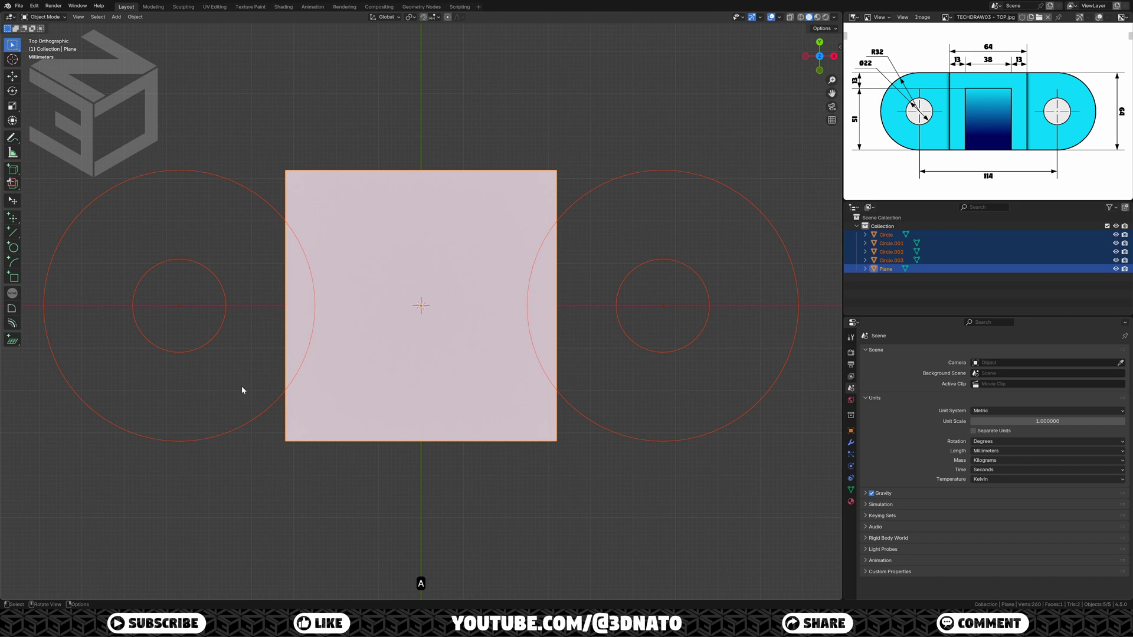
pyautogui.hotkey('ctrl', 'j')
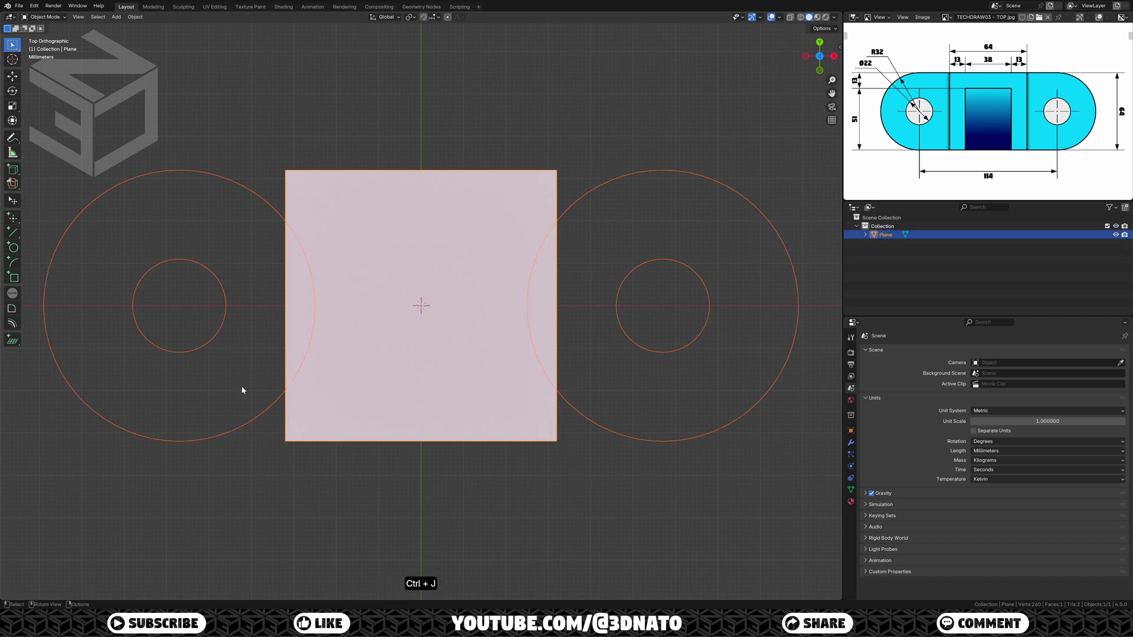
pyautogui.press('Tab')
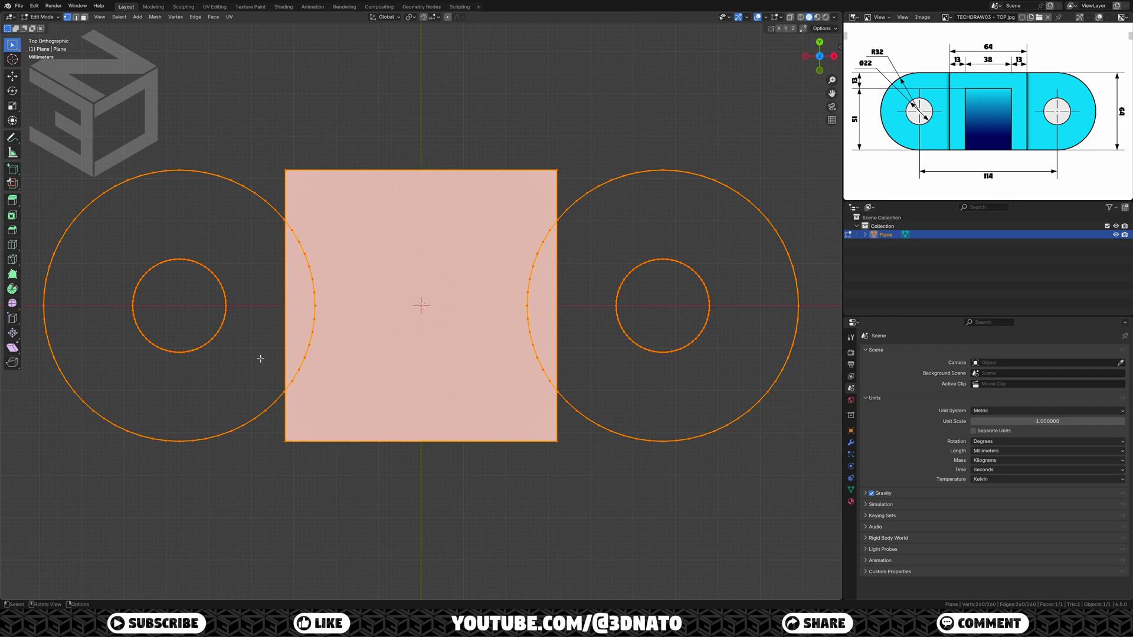
# Step: Select the outer circles' arc vertices inside the square, grow the selection, and delete them
pyautogui.moveTo(295, 301); pyautogui.dragTo(342, 302)
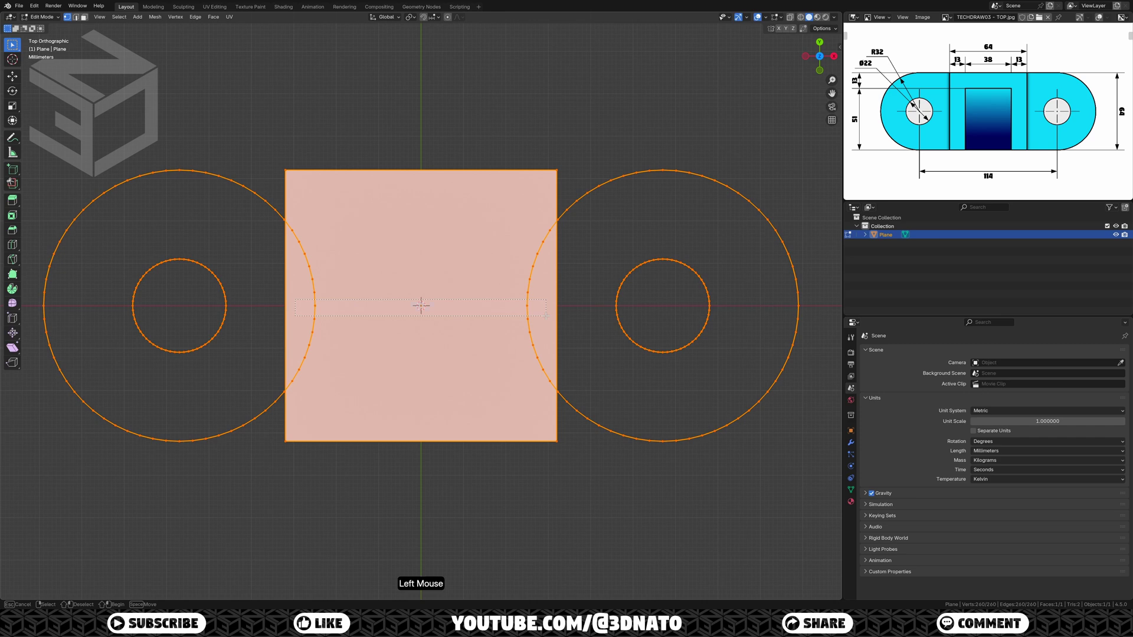
pyautogui.moveTo(546, 316); pyautogui.dragTo(546, 316)
pyautogui.press('ctrl+KP_Add')
pyautogui.press('ctrl+KP_Add')
pyautogui.press('ctrl+KP_Add')
pyautogui.press('ctrl+KP_Add')
pyautogui.press('ctrl+KP_Add')
pyautogui.press('ctrl+KP_Add')
pyautogui.press('ctrl+KP_Add')
pyautogui.press('ctrl+KP_Add')
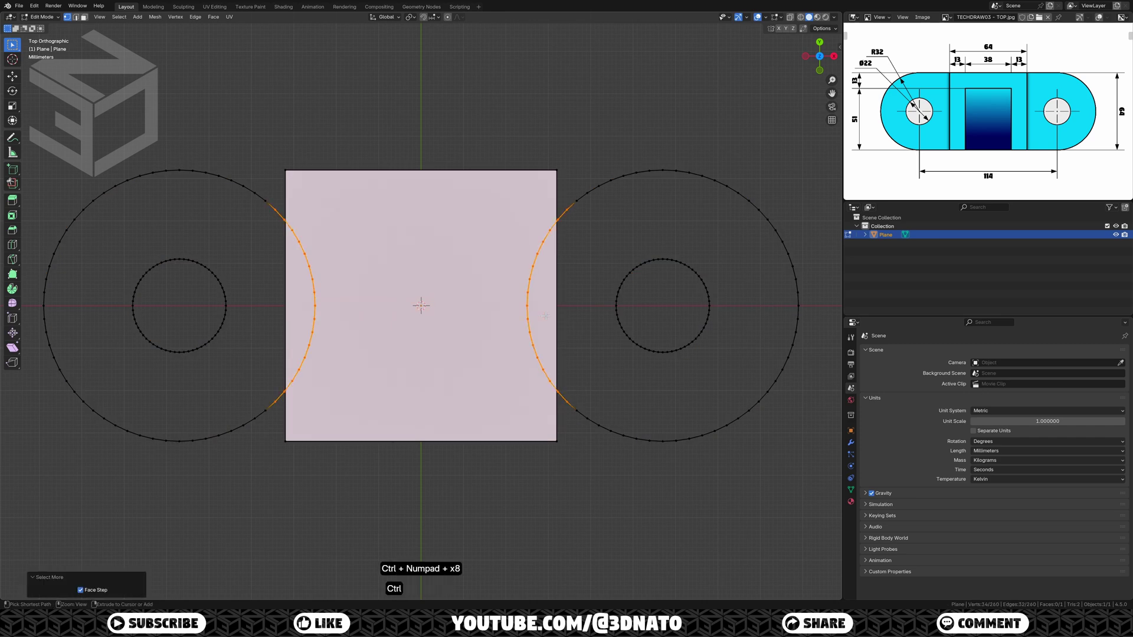
pyautogui.press('ctrl+KP_Add')
pyautogui.press('ctrl+KP_Add')
pyautogui.press('ctrl+KP_Add')
pyautogui.press('ctrl+KP_Add')
pyautogui.press('ctrl+KP_Add')
pyautogui.press('ctrl+KP_Add')
pyautogui.press('ctrl+KP_Add')
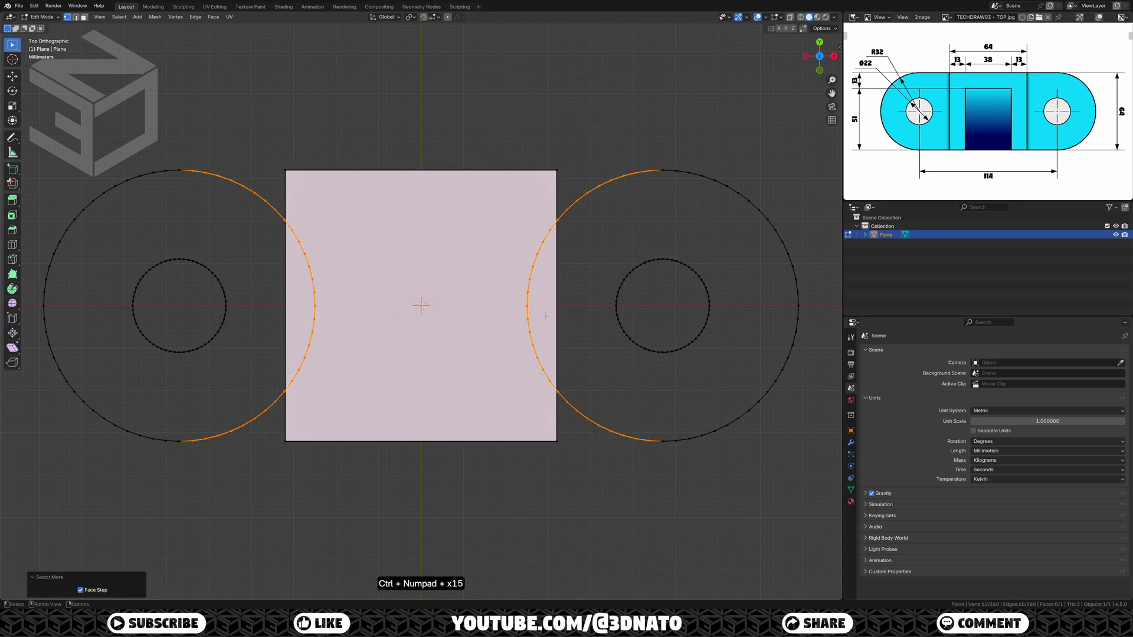
pyautogui.press('x')
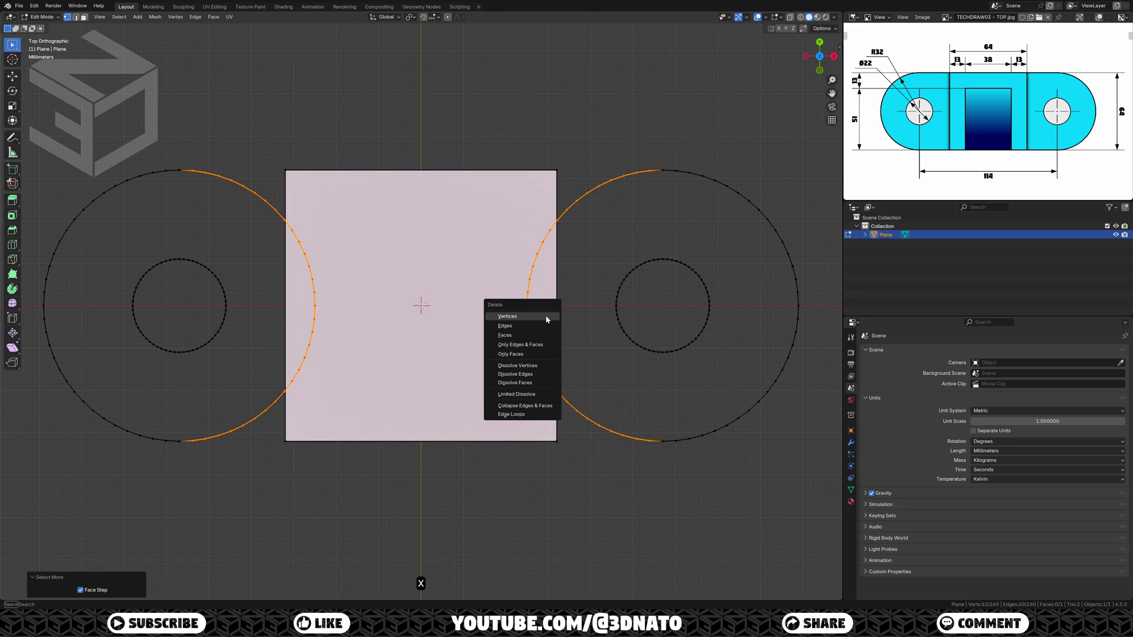
pyautogui.click(546, 317)
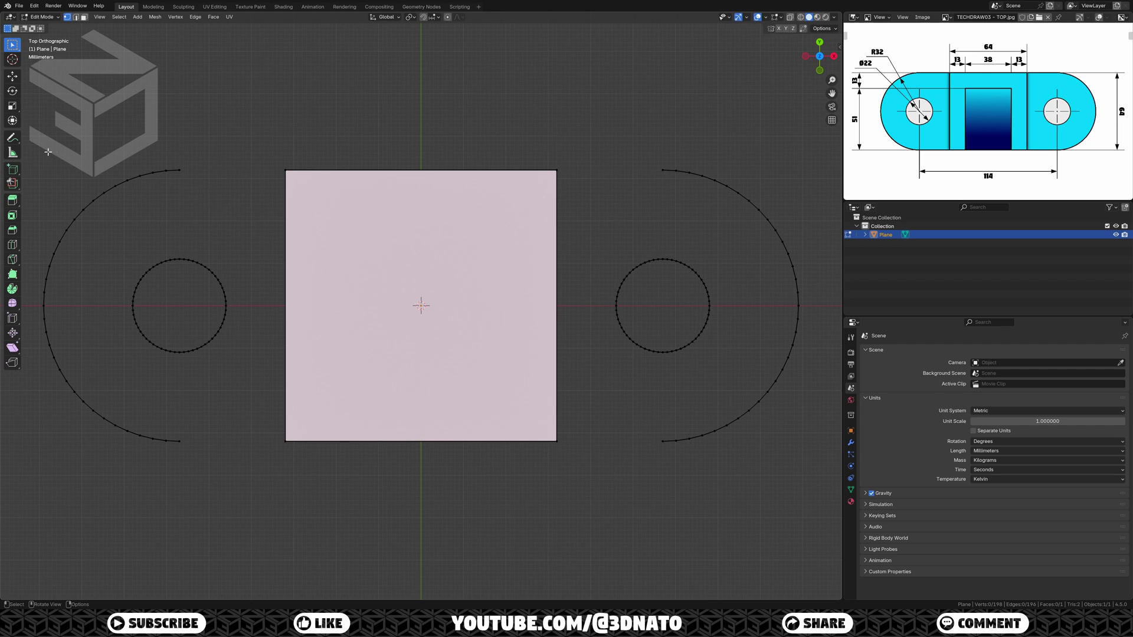
# Step: Fill the left arc and hole half with faces, bridge it to the square, then select the right arc
pyautogui.moveTo(33, 146); pyautogui.dragTo(179, 446)
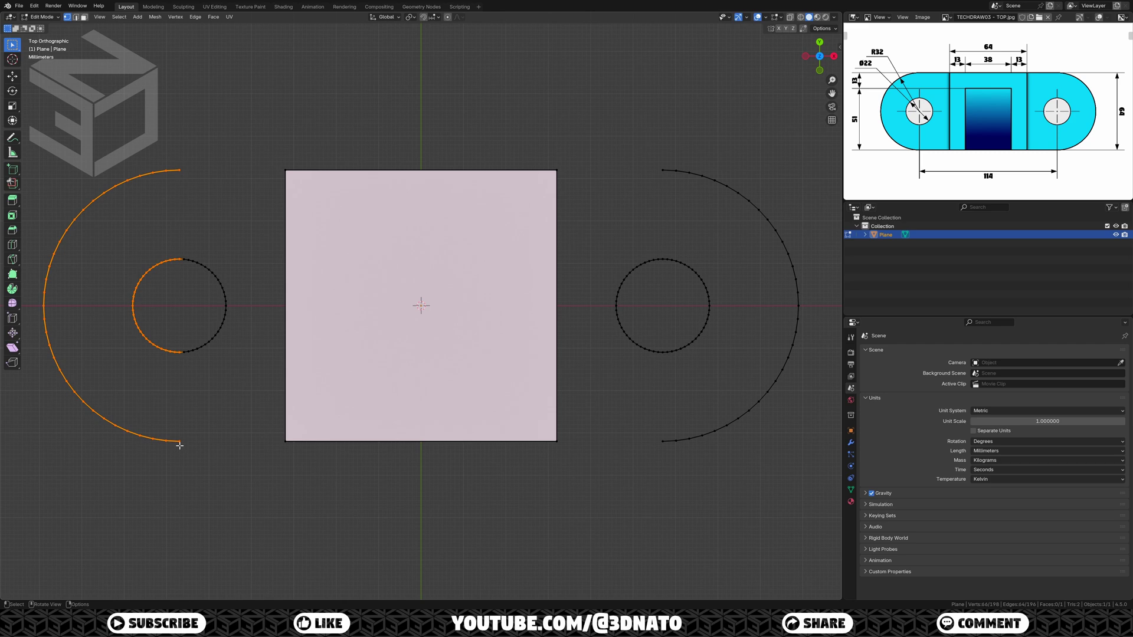
pyautogui.press('f')
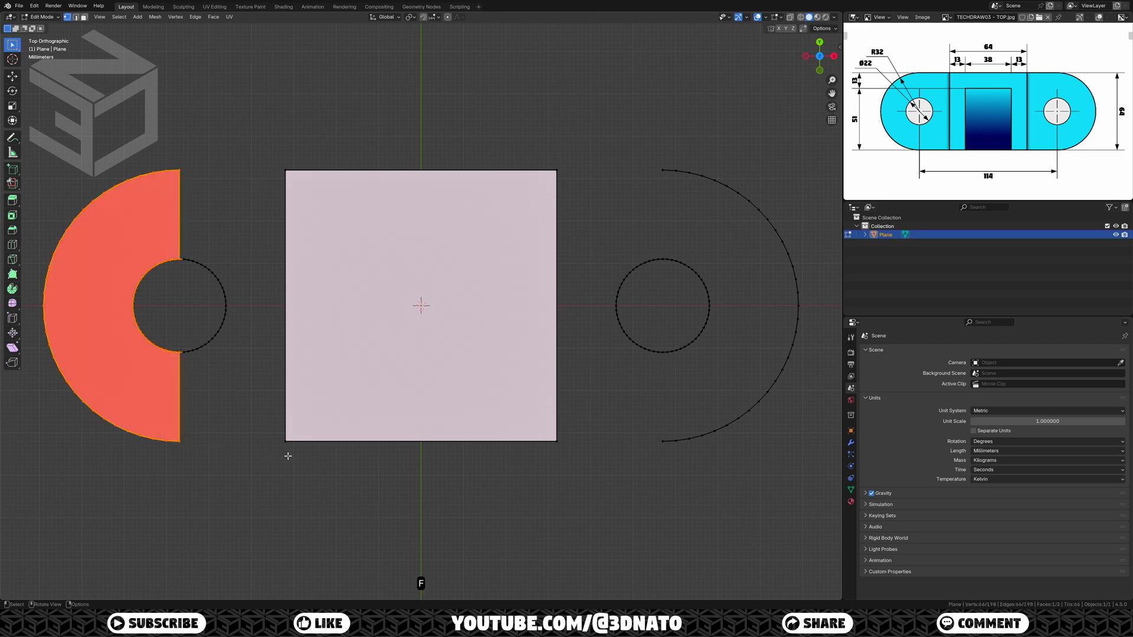
pyautogui.moveTo(287, 456); pyautogui.dragTo(179, 167)
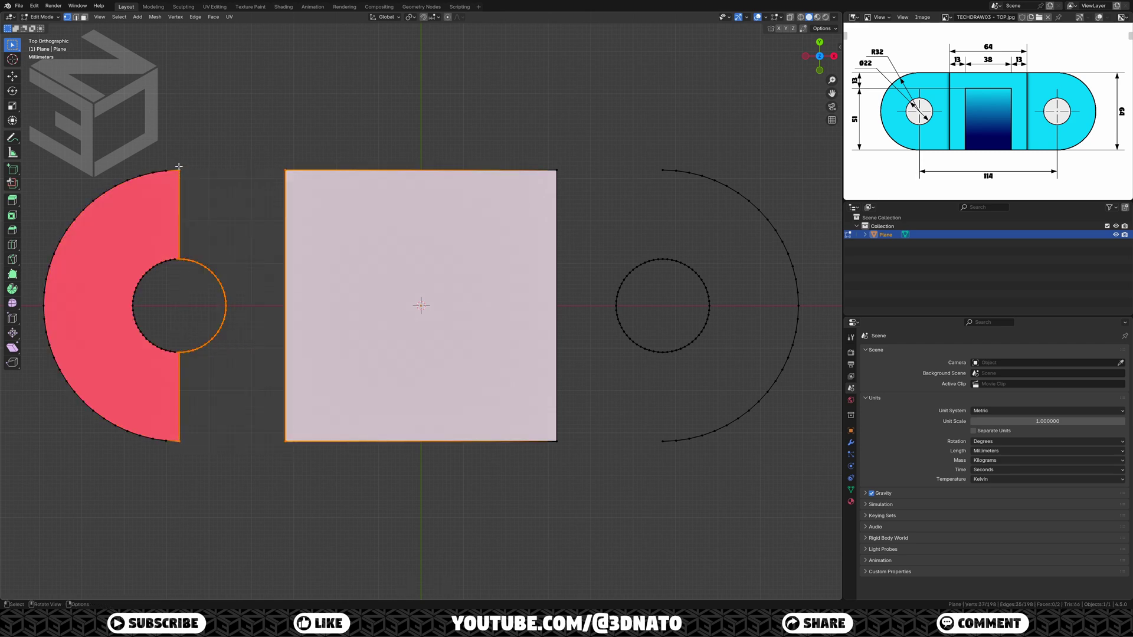
pyautogui.press('f')
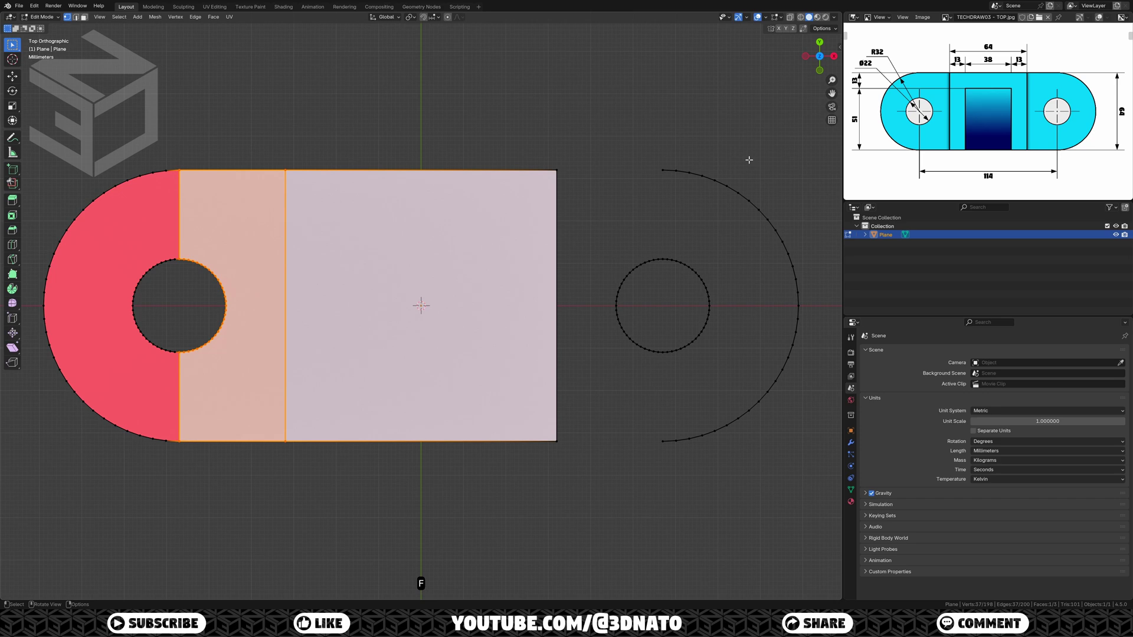
pyautogui.moveTo(808, 160); pyautogui.dragTo(661, 446)
# Step: Fill the right arc around its hole and bridge it to the square's right edge
pyautogui.press('f')
pyautogui.moveTo(548, 450); pyautogui.dragTo(664, 160)
pyautogui.press('f')
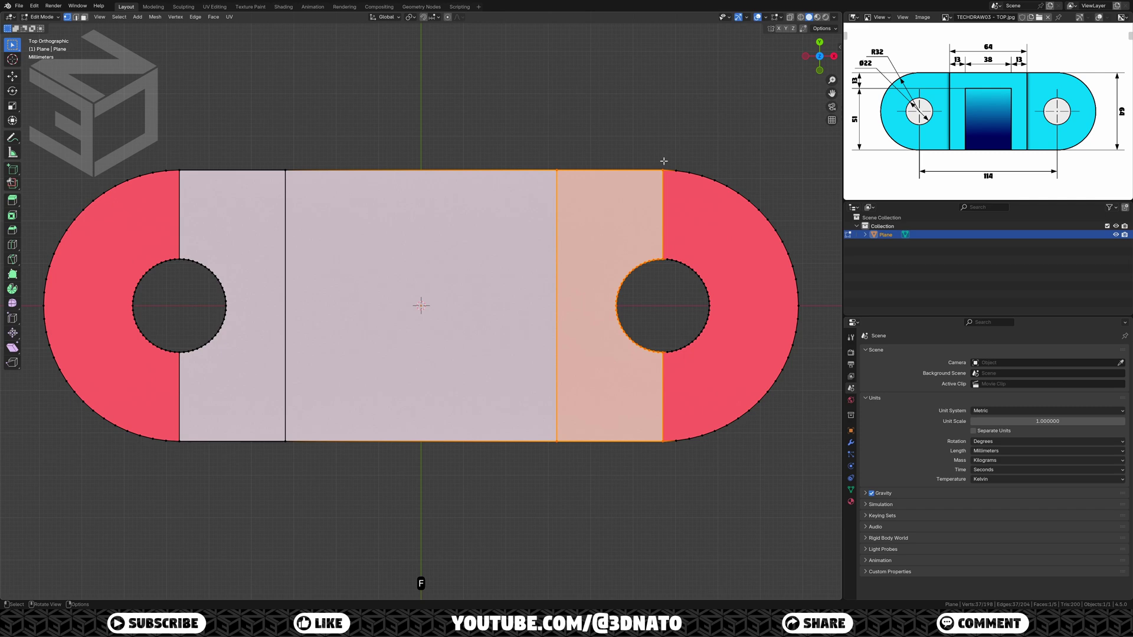
# Step: Inset the central square face by 13 mm
pyautogui.moveTo(579, 157); pyautogui.dragTo(266, 455)
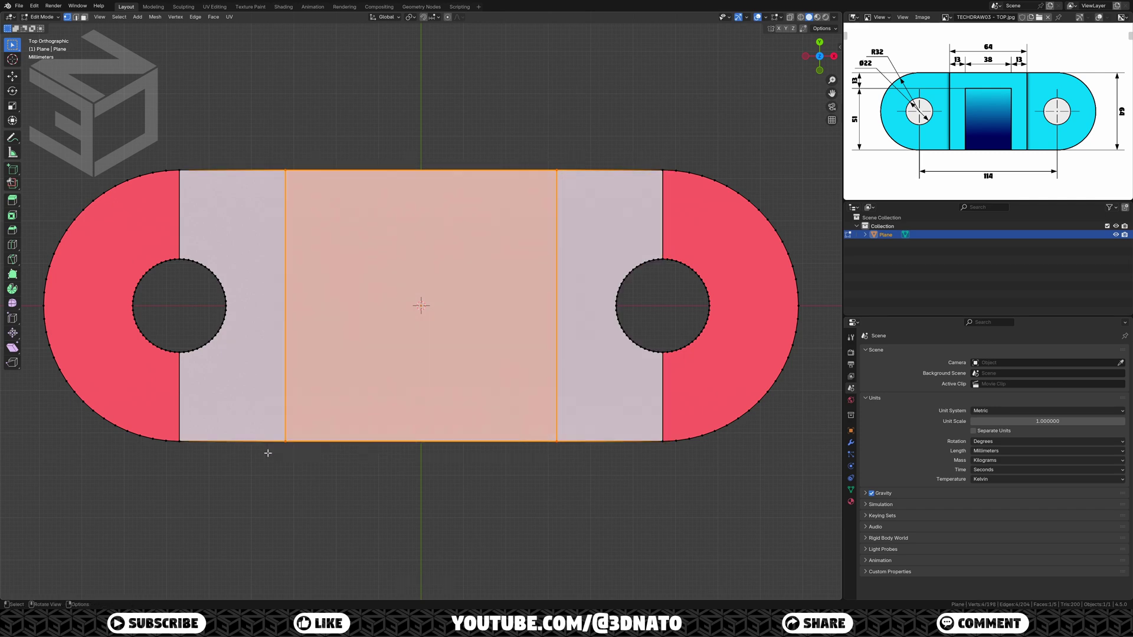
pyautogui.write('i')
pyautogui.write('13')
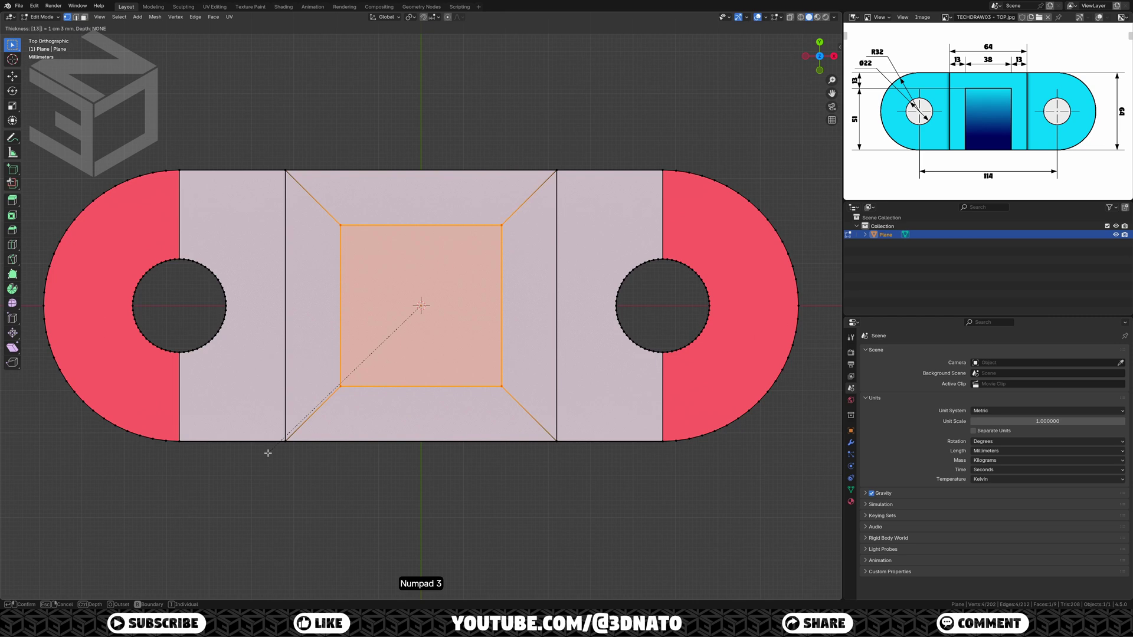
pyautogui.press('KP_Enter')
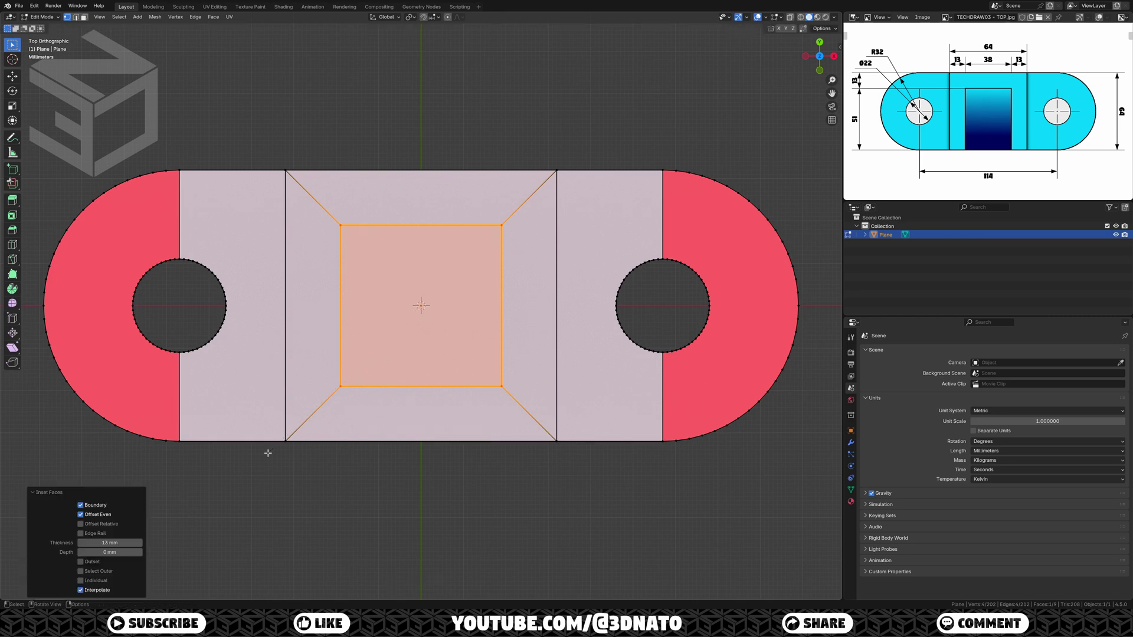
# Step: Delete the inset's bottom trapezoid face to open a notch
pyautogui.moveTo(268, 453); pyautogui.dragTo(571, 364)
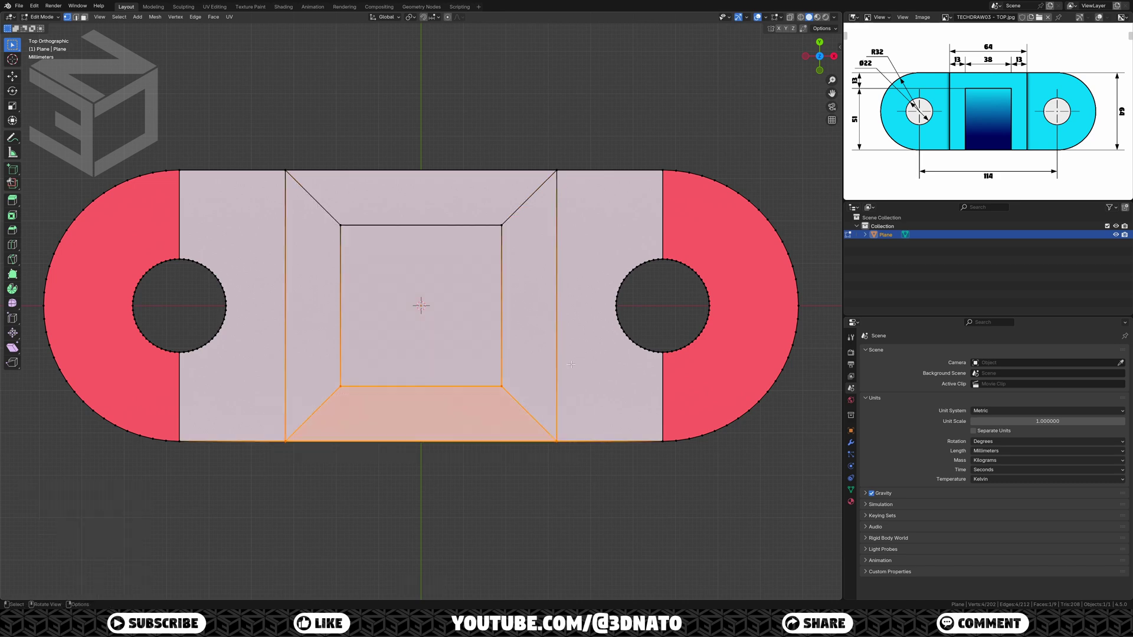
pyautogui.press('x')
pyautogui.click(566, 381)
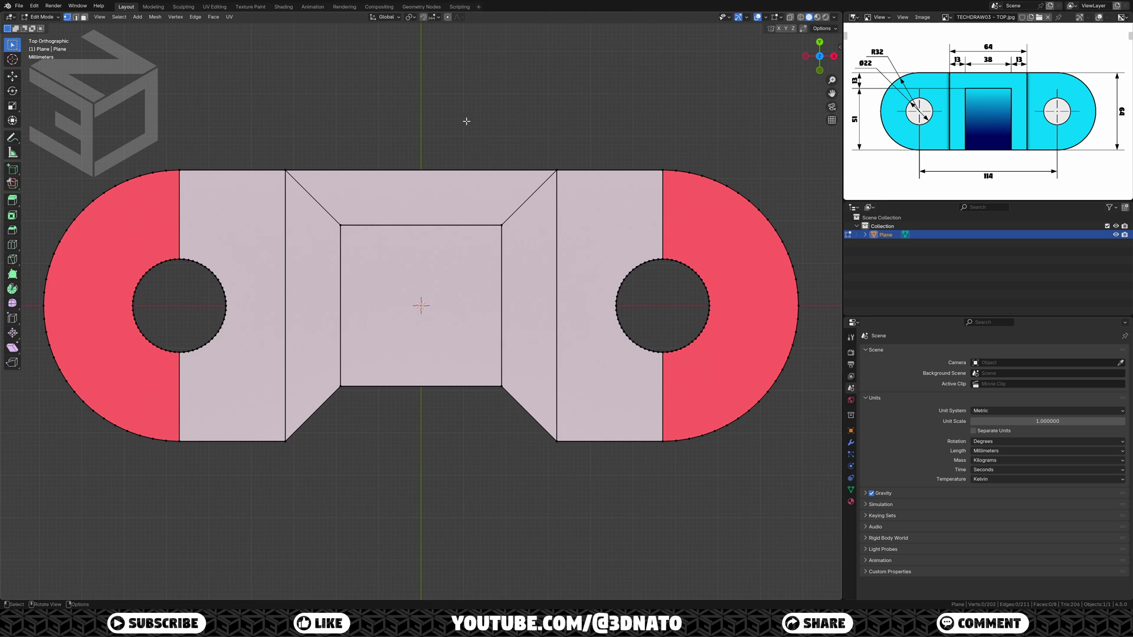
# Step: Turn on snapping with Vertex as the snap target
pyautogui.click(423, 16)
pyautogui.click(432, 17)
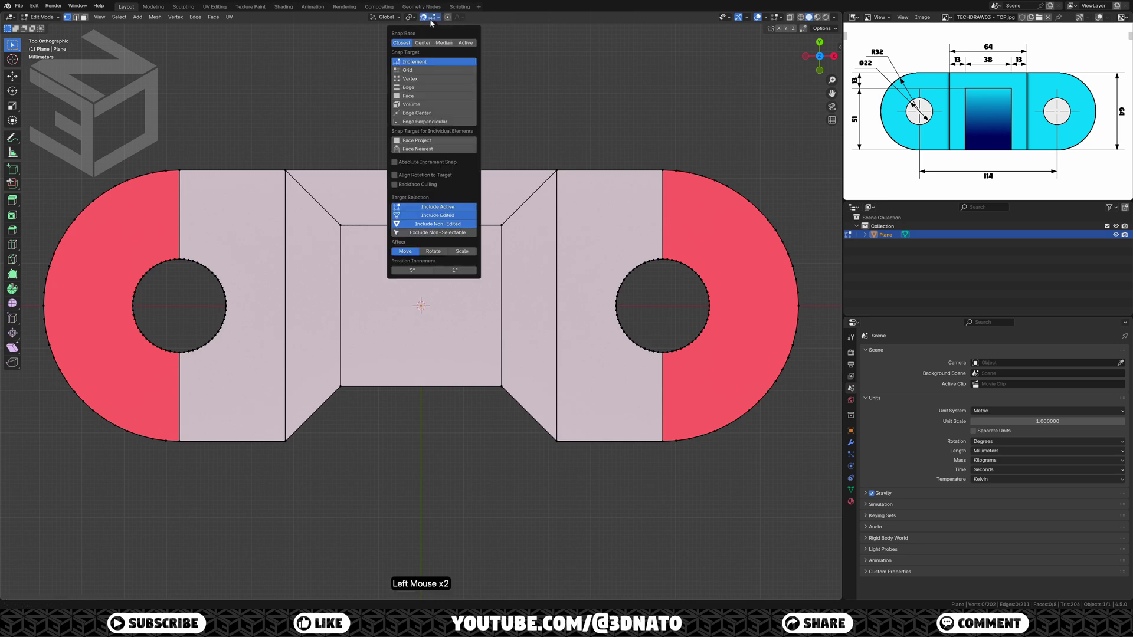
pyautogui.click(413, 79)
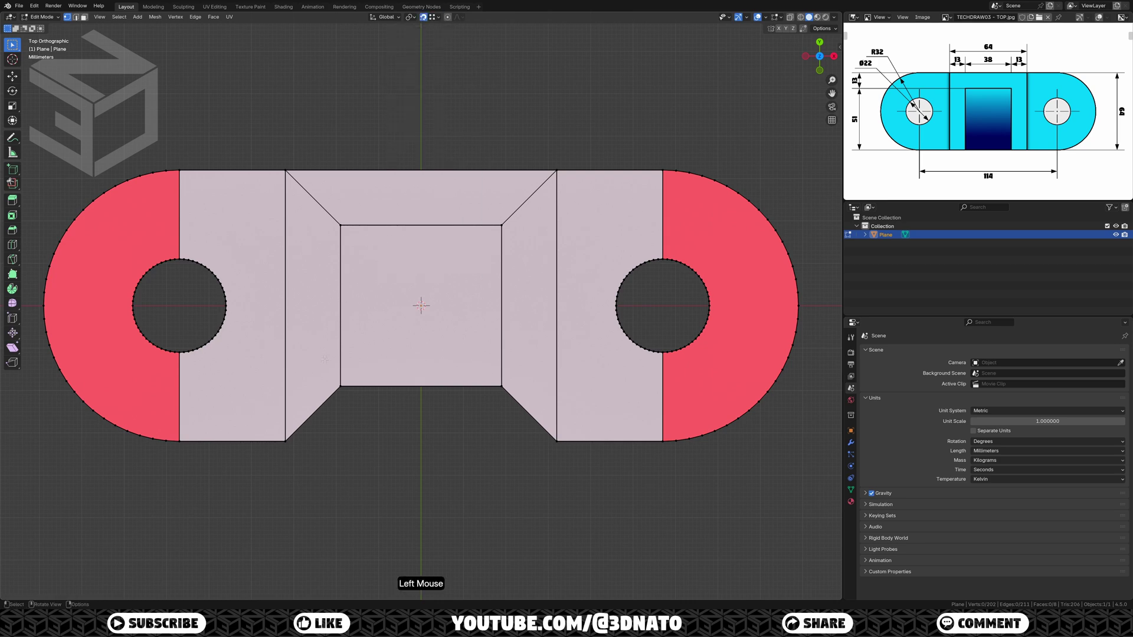
# Step: Snap the inner square's bottom edge 13 mm down to the plate edge and recalculate normals
pyautogui.moveTo(336, 381); pyautogui.dragTo(509, 389)
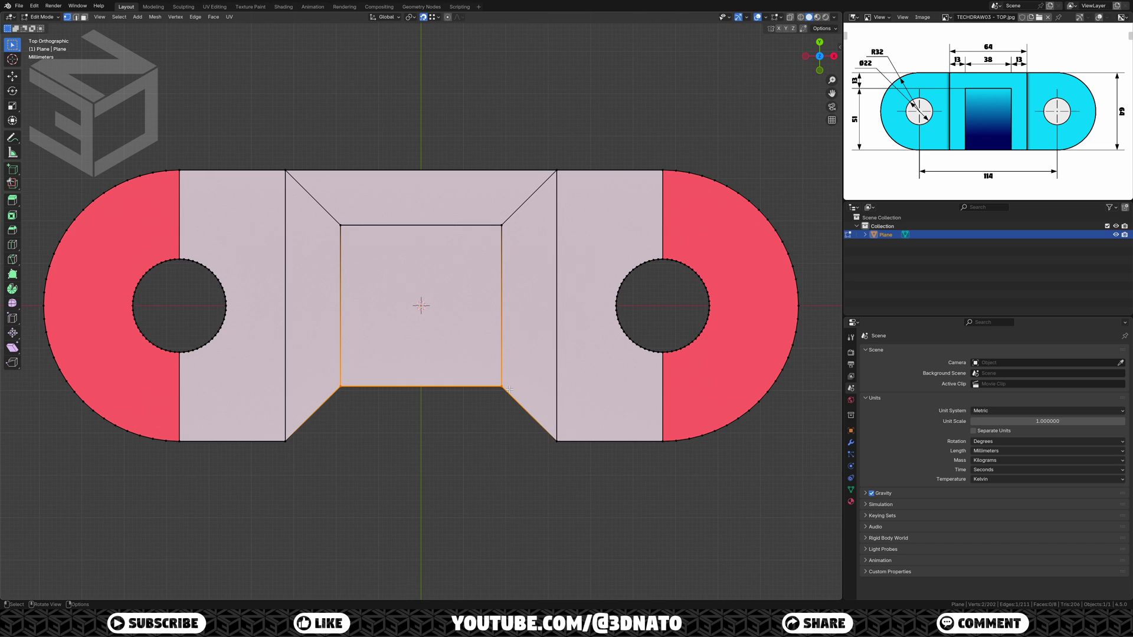
pyautogui.press('g')
pyautogui.press('y')
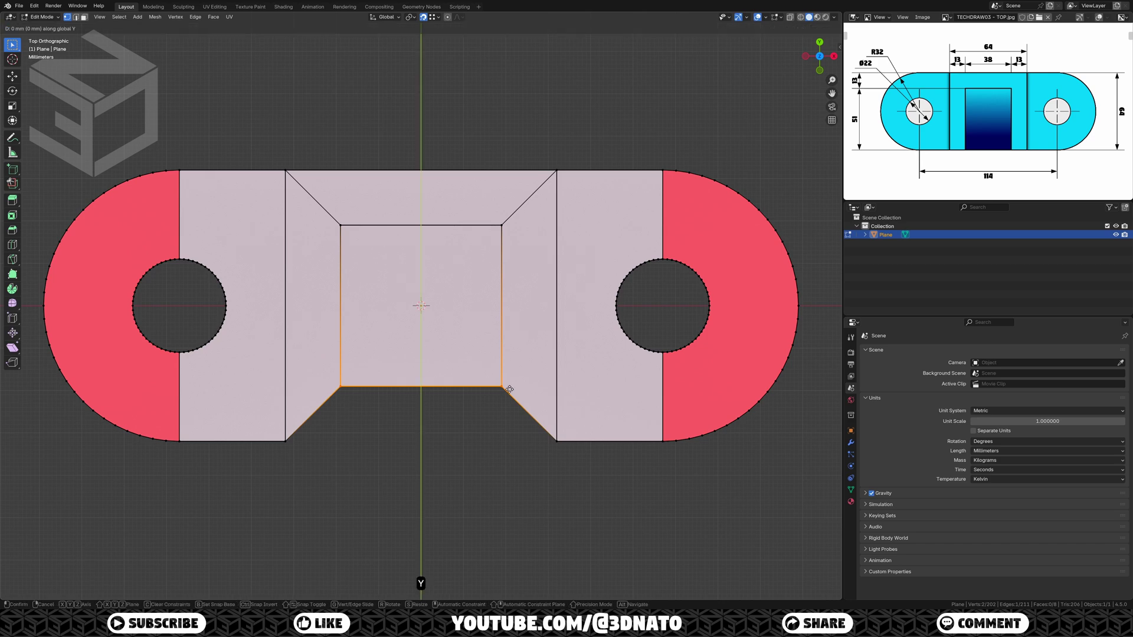
pyautogui.click(550, 436)
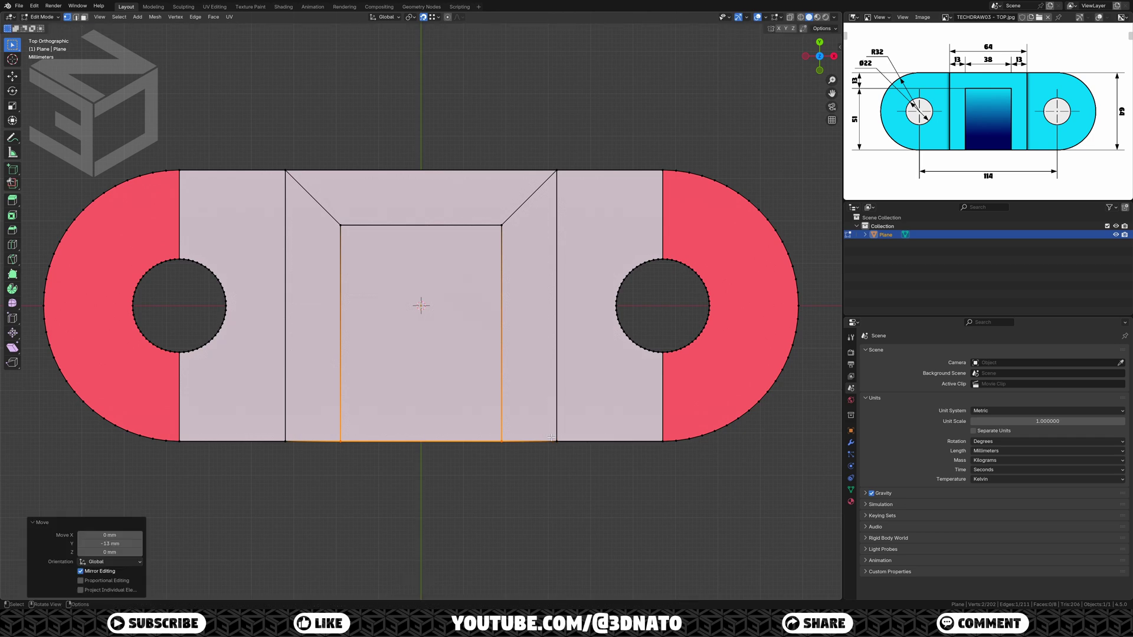
pyautogui.press('a')
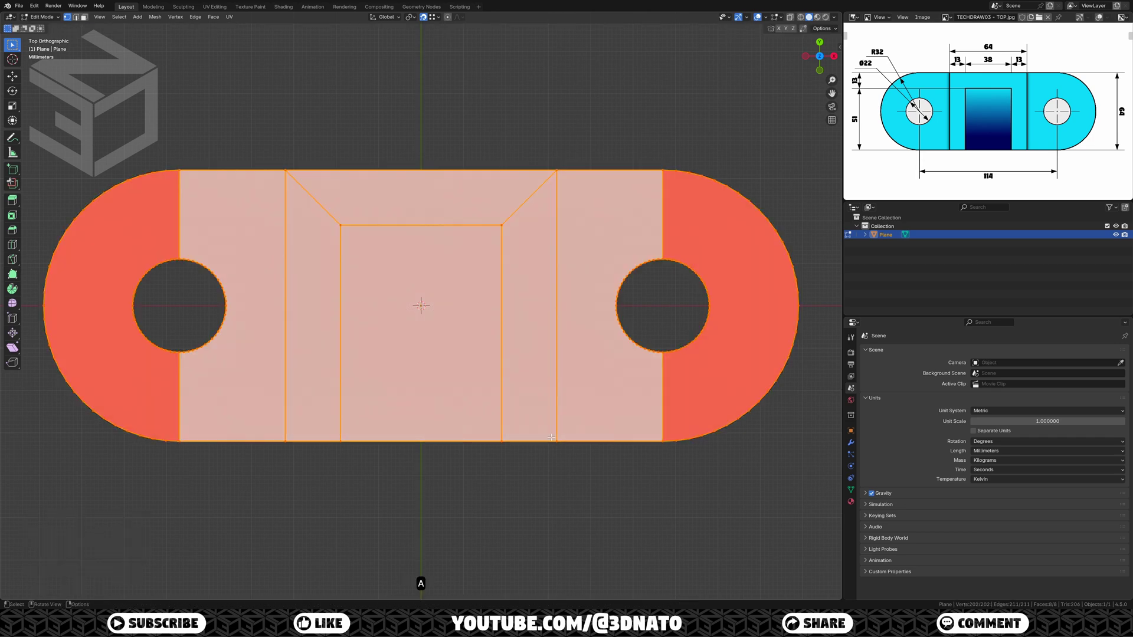
pyautogui.hotkey('shift', 'n')
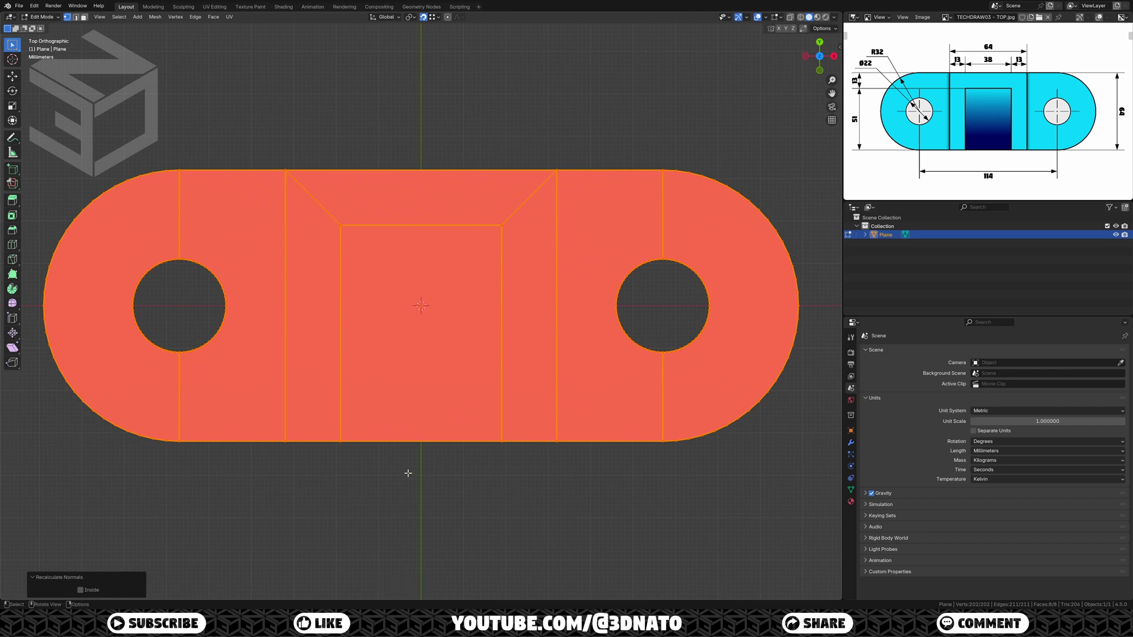
# Step: Enable Inside in Recalculate Normals so the plate's normals point inward
pyautogui.click(80, 590)
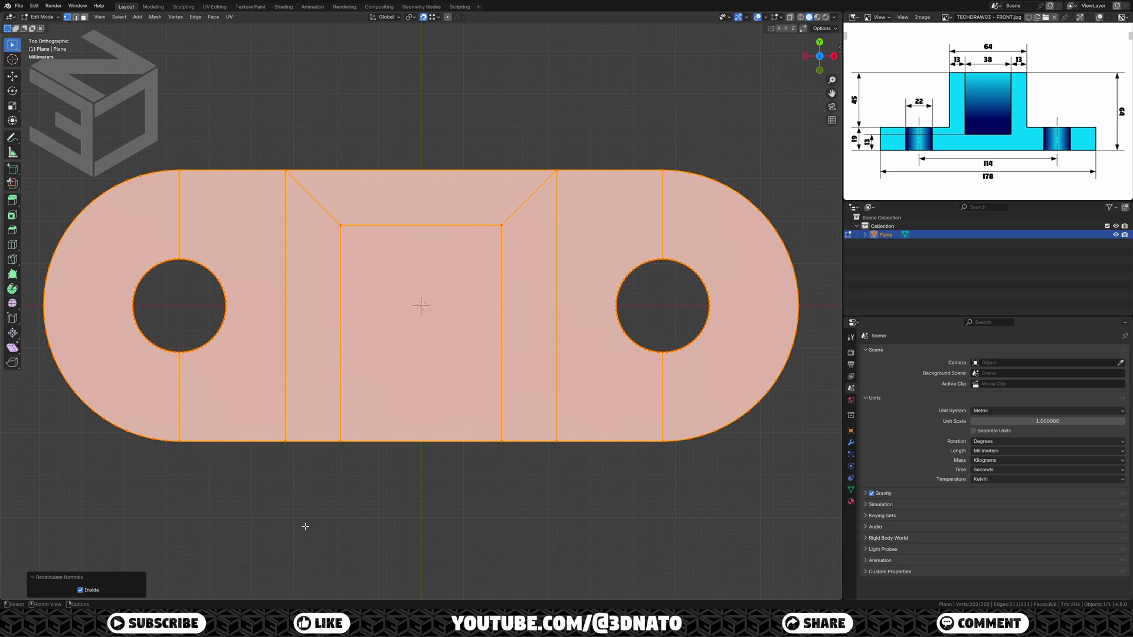
# Step: Extrude the base plate 13 mm, then another 6 mm upward
pyautogui.moveTo(305, 526); pyautogui.dragTo(354, 498, button='middle')
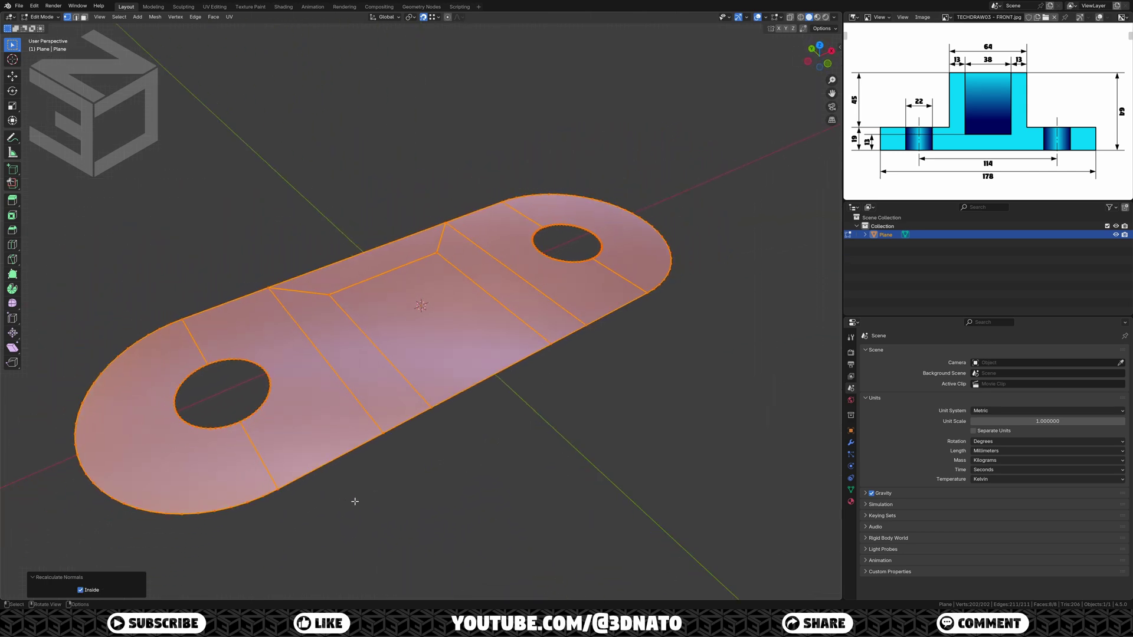
pyautogui.write('e')
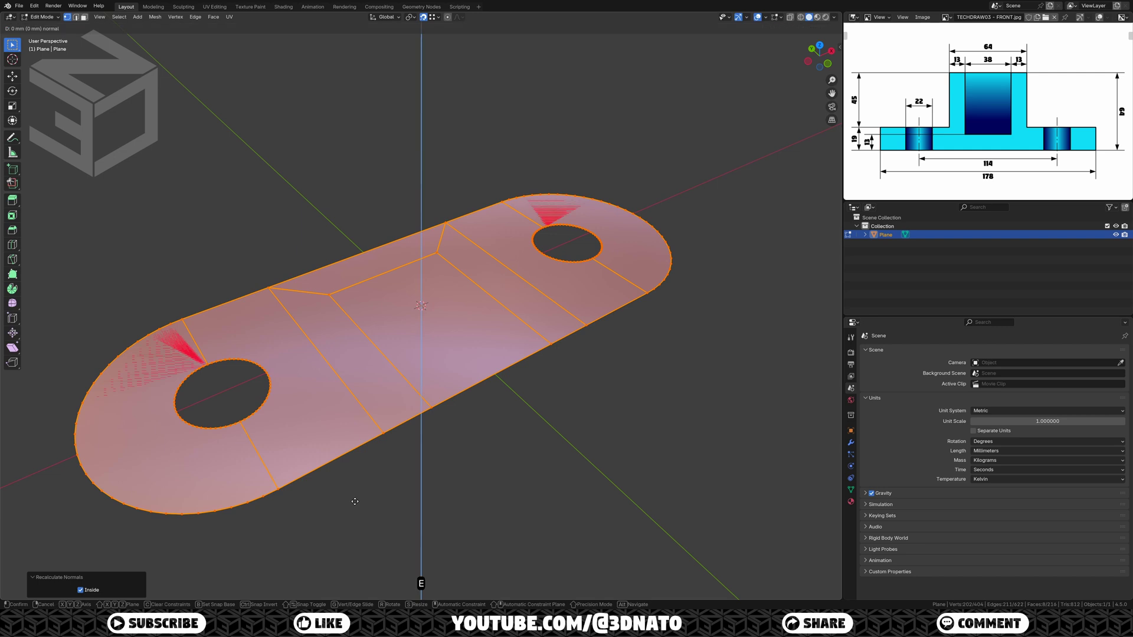
pyautogui.write('13')
pyautogui.press('KP_Enter')
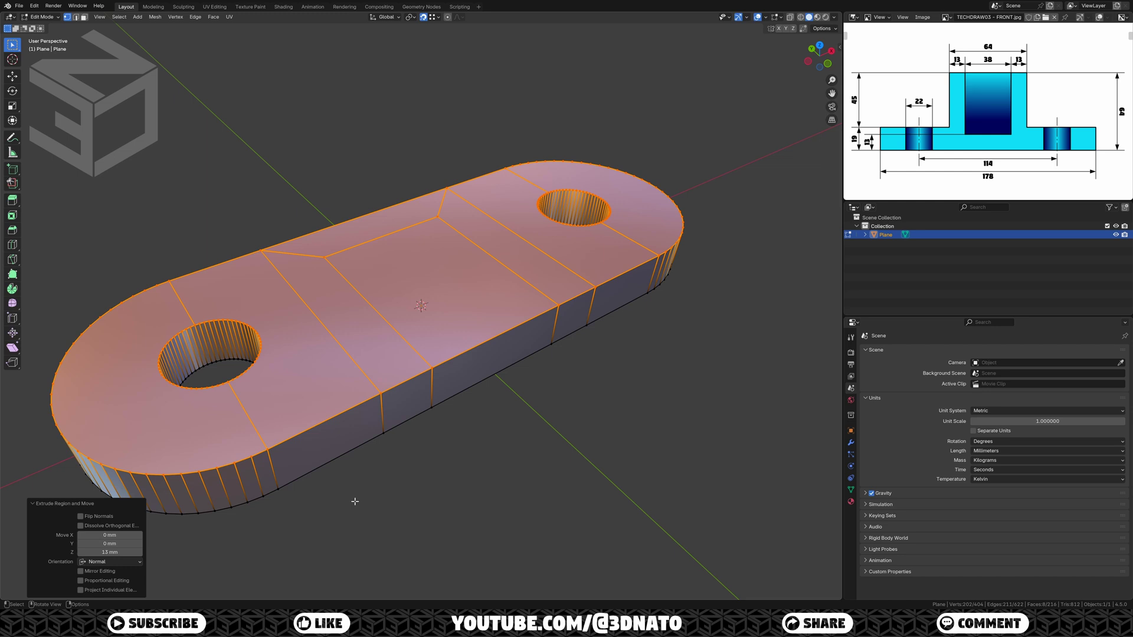
pyautogui.press('e')
pyautogui.press('KP_6')
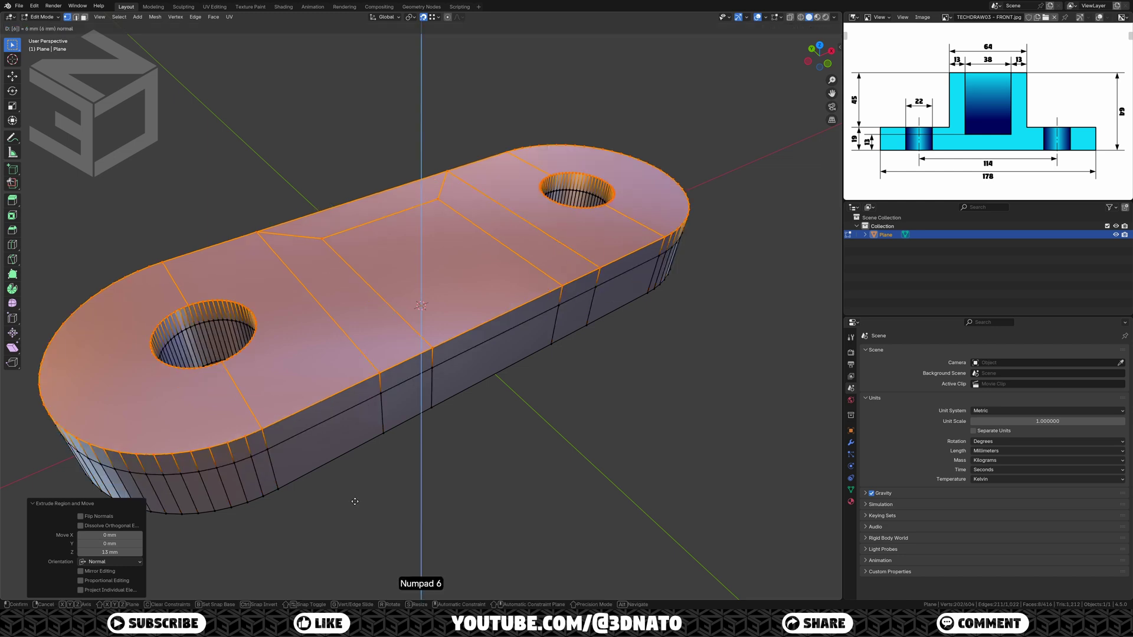
pyautogui.press('KP_Enter')
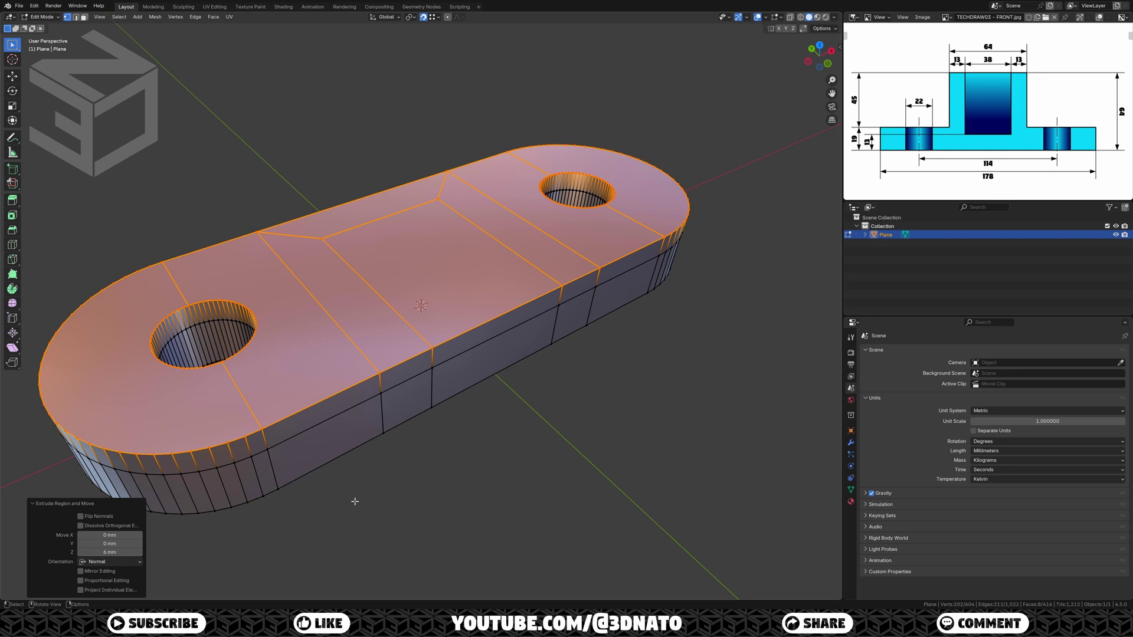
# Step: Extrude the four central top faces 45 mm into a raised block
pyautogui.press('3')
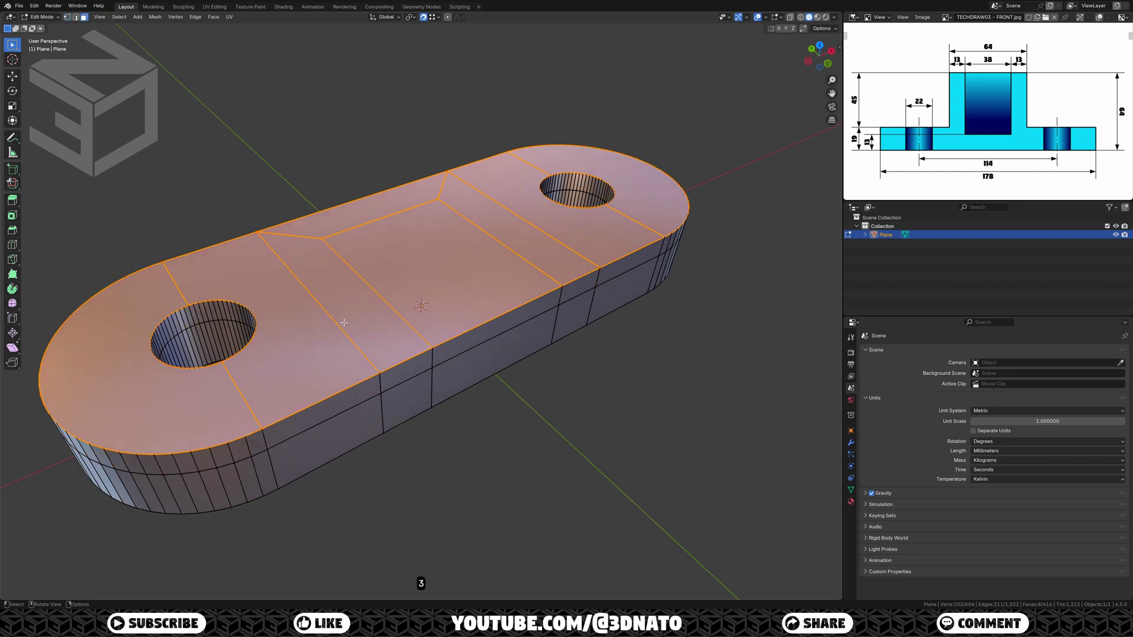
pyautogui.click(344, 322)
pyautogui.keyDown('shift'); pyautogui.click(366, 211); pyautogui.keyUp('shift')
pyautogui.keyDown('shift'); pyautogui.click(436, 269); pyautogui.keyUp('shift')
pyautogui.keyDown('shift'); pyautogui.click(506, 224); pyautogui.keyUp('shift')
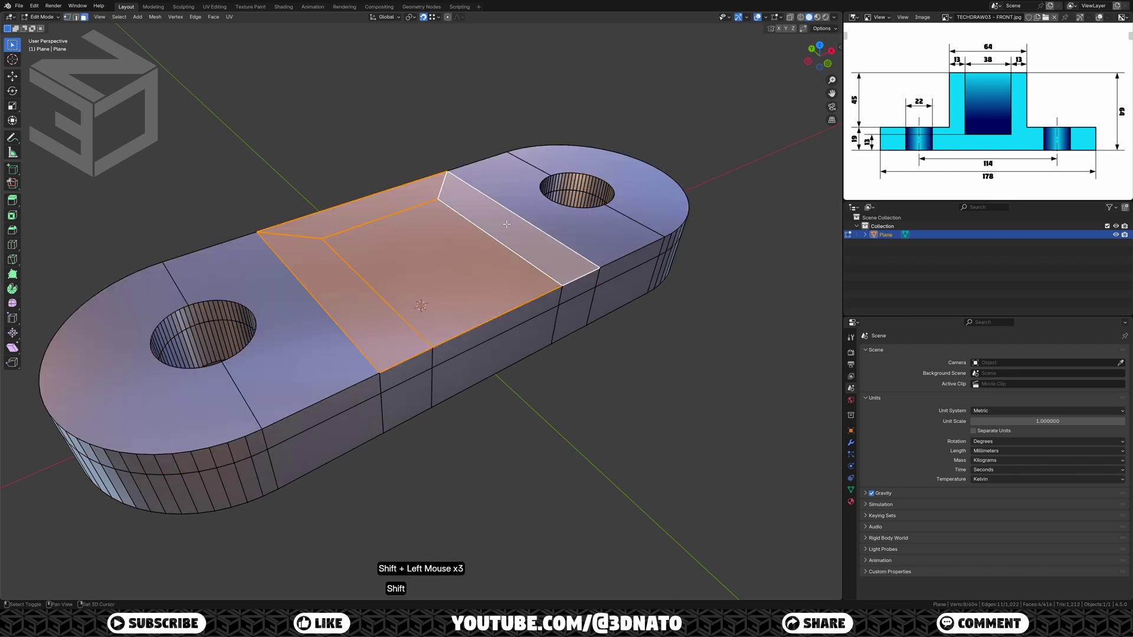
pyautogui.write('e')
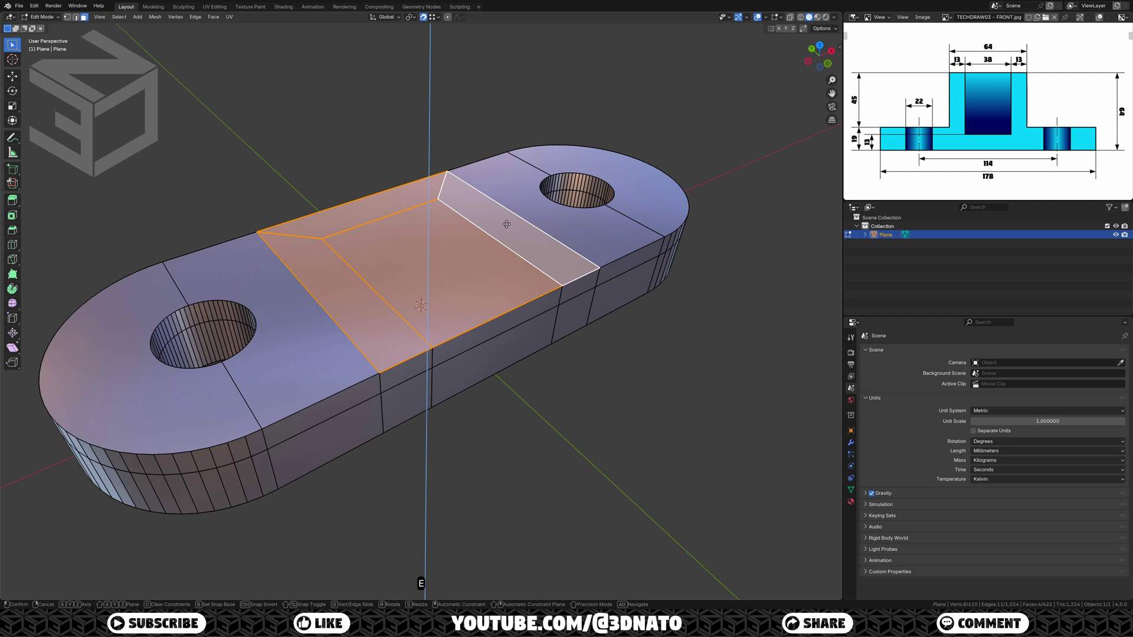
pyautogui.write('45')
pyautogui.press('KP_Enter')
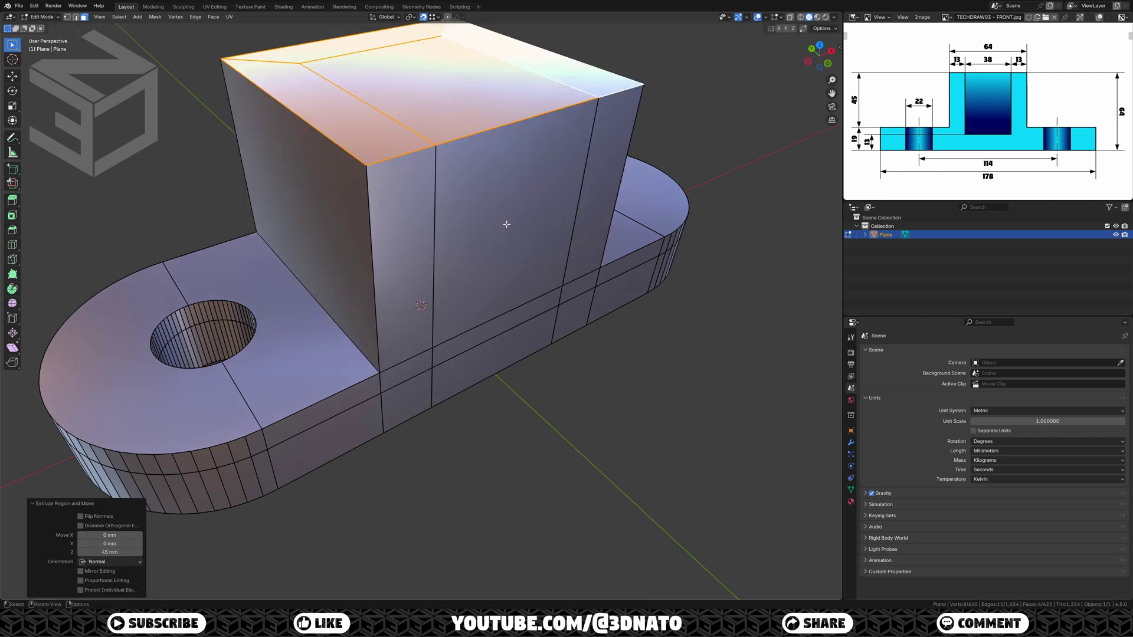
# Step: Delete the block's top and lower front edges to open its front
pyautogui.press('2')
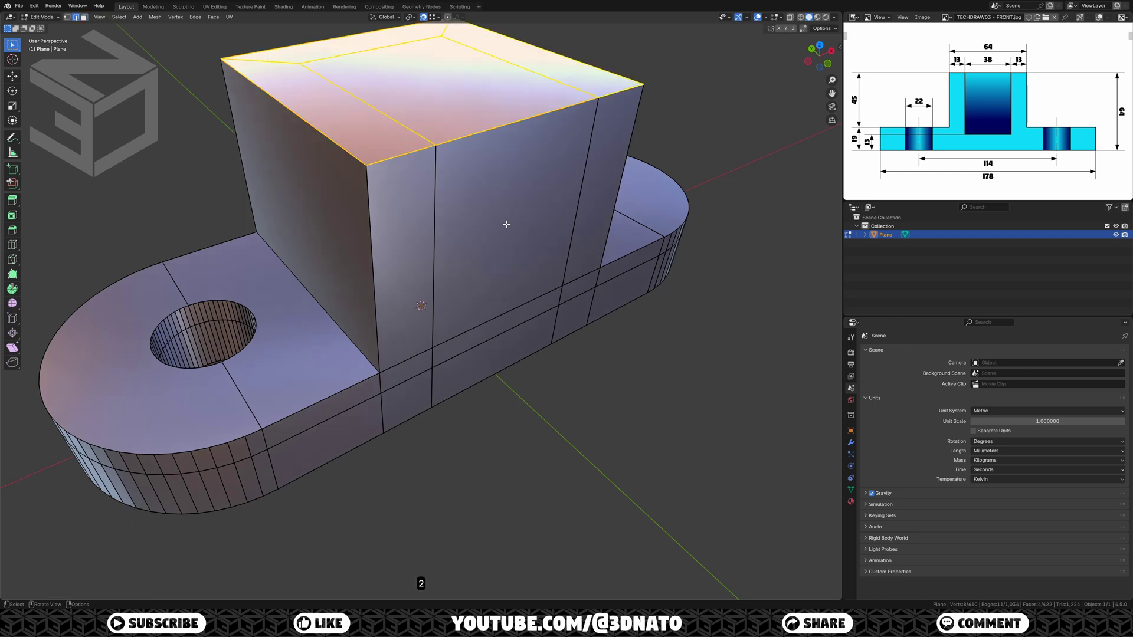
pyautogui.click(498, 211)
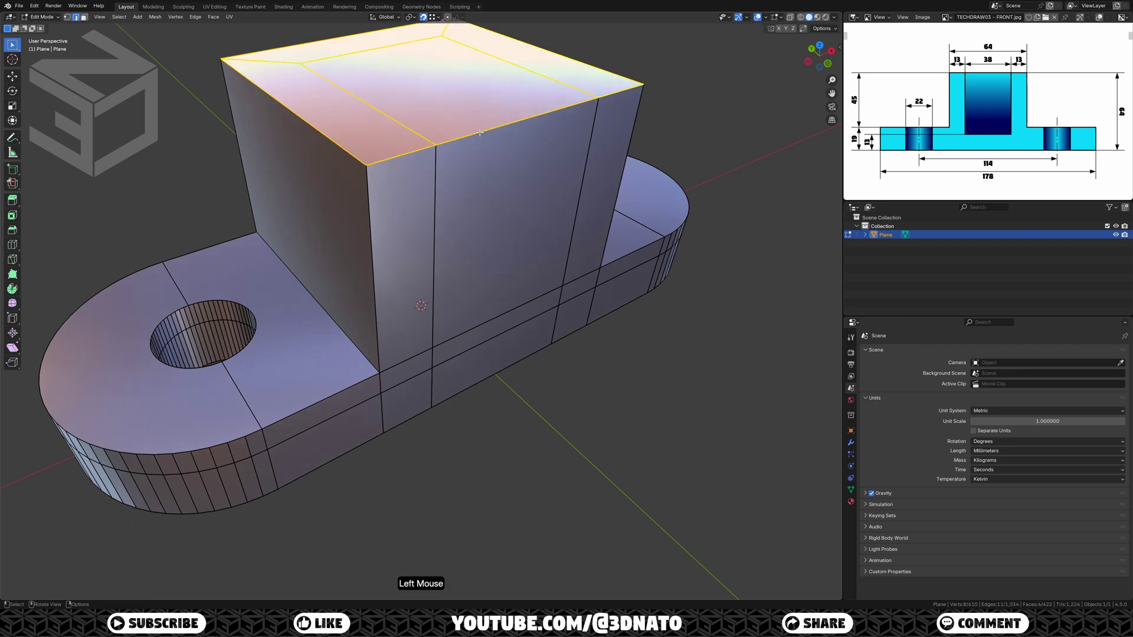
pyautogui.keyDown('shift'); pyautogui.click(514, 308); pyautogui.keyUp('shift')
pyautogui.press('x')
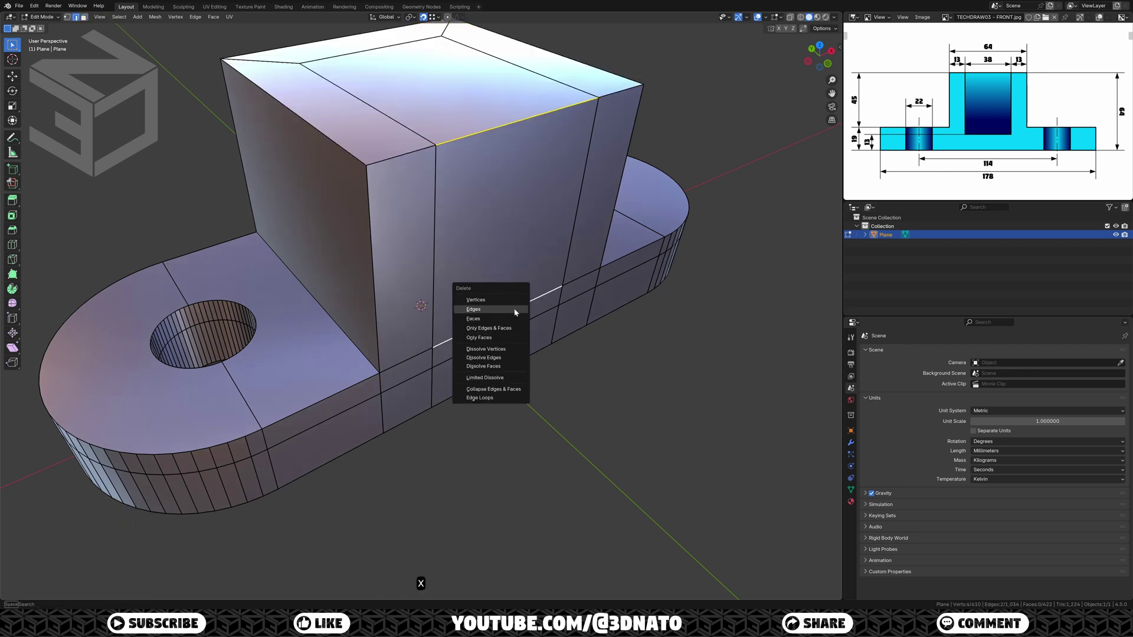
pyautogui.click(515, 311)
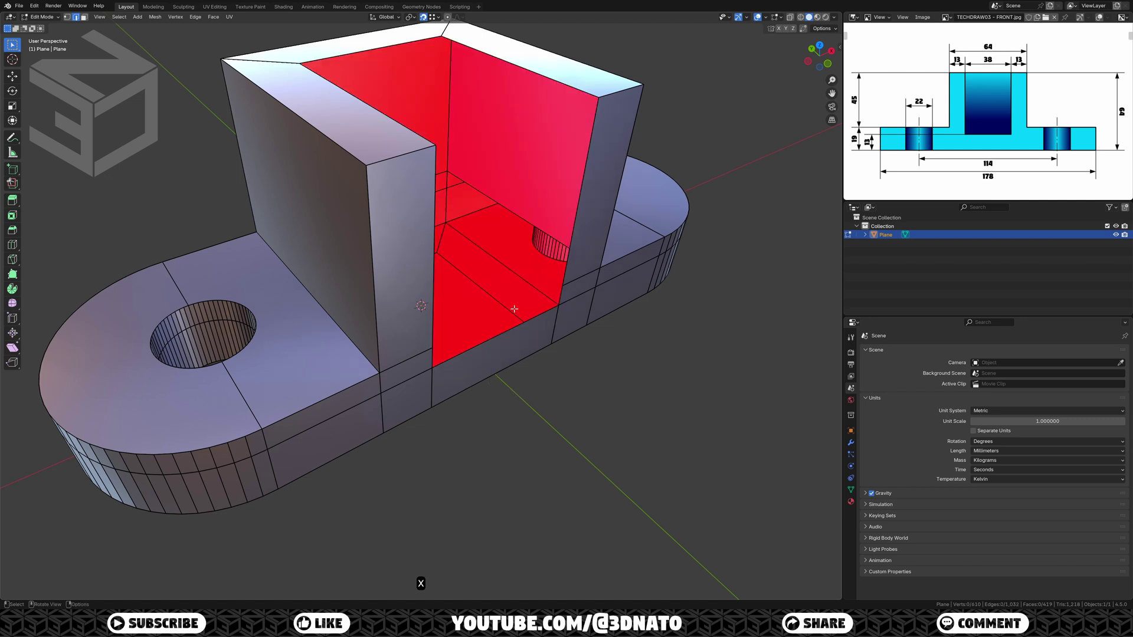
# Step: Fill a slanted ramp face between the top back edge and bottom front edge
pyautogui.click(407, 44)
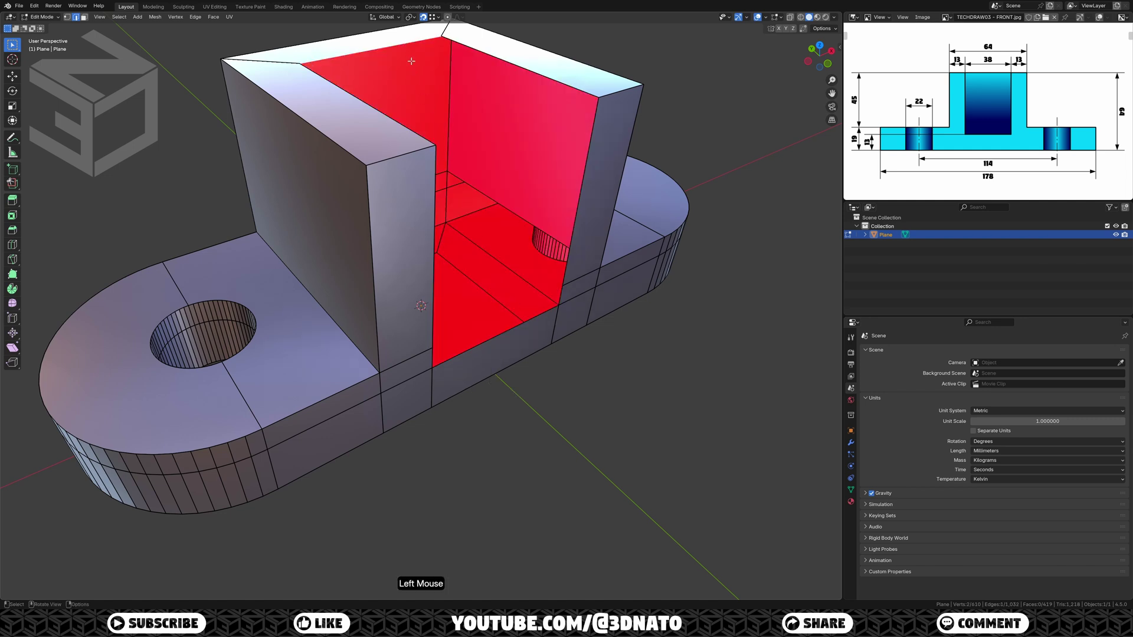
pyautogui.keyDown('shift'); pyautogui.click(504, 333); pyautogui.keyUp('shift')
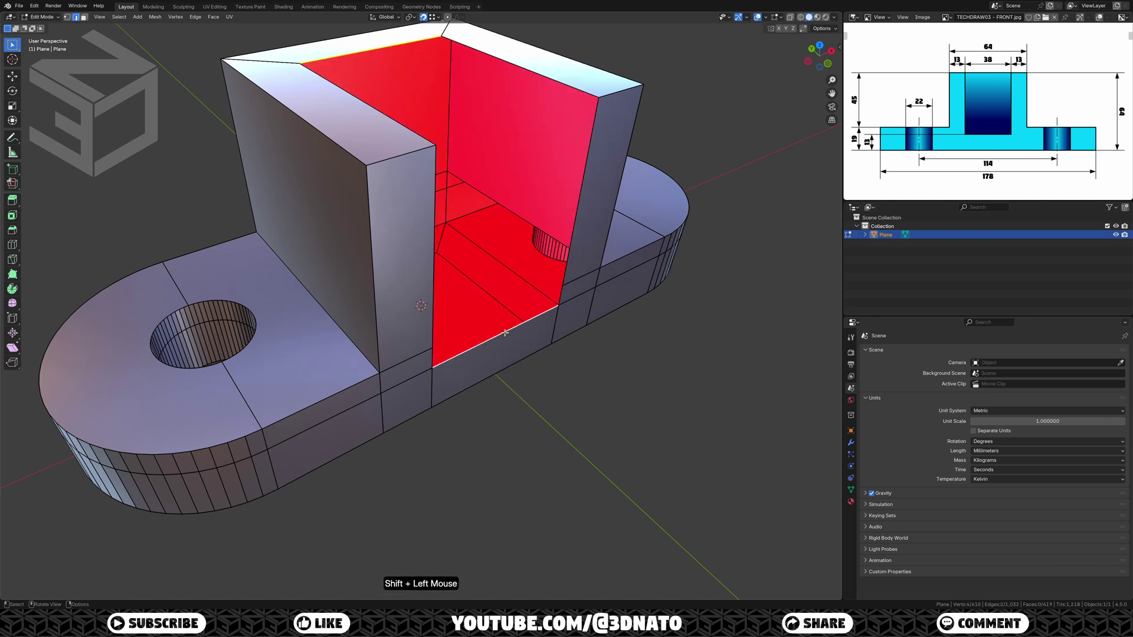
pyautogui.press('f')
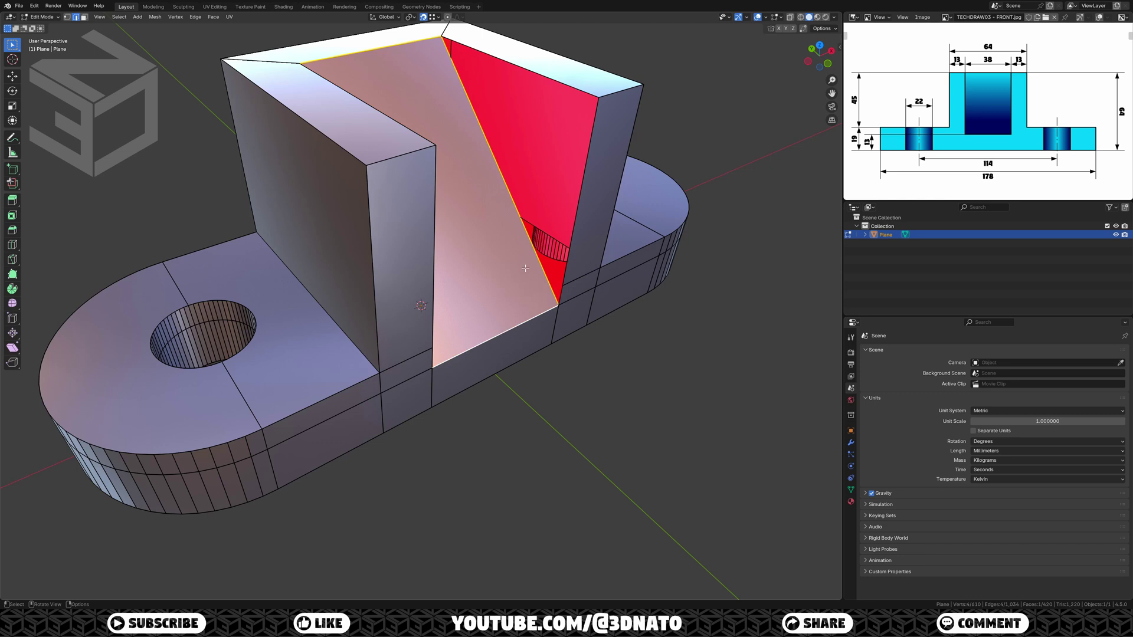
# Step: Fill both triangular side openings beside the ramp with faces
pyautogui.press('alt')
pyautogui.keyDown('alt'); pyautogui.click(532, 247); pyautogui.keyUp('alt')
pyautogui.press('f')
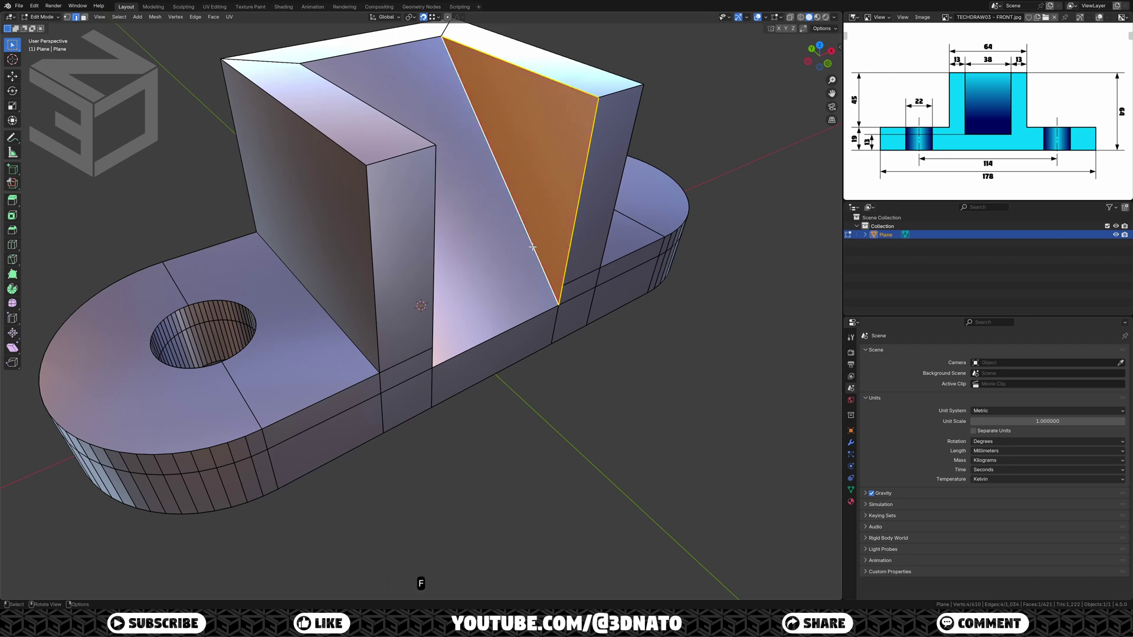
pyautogui.moveTo(532, 247); pyautogui.dragTo(468, 254, button='middle')
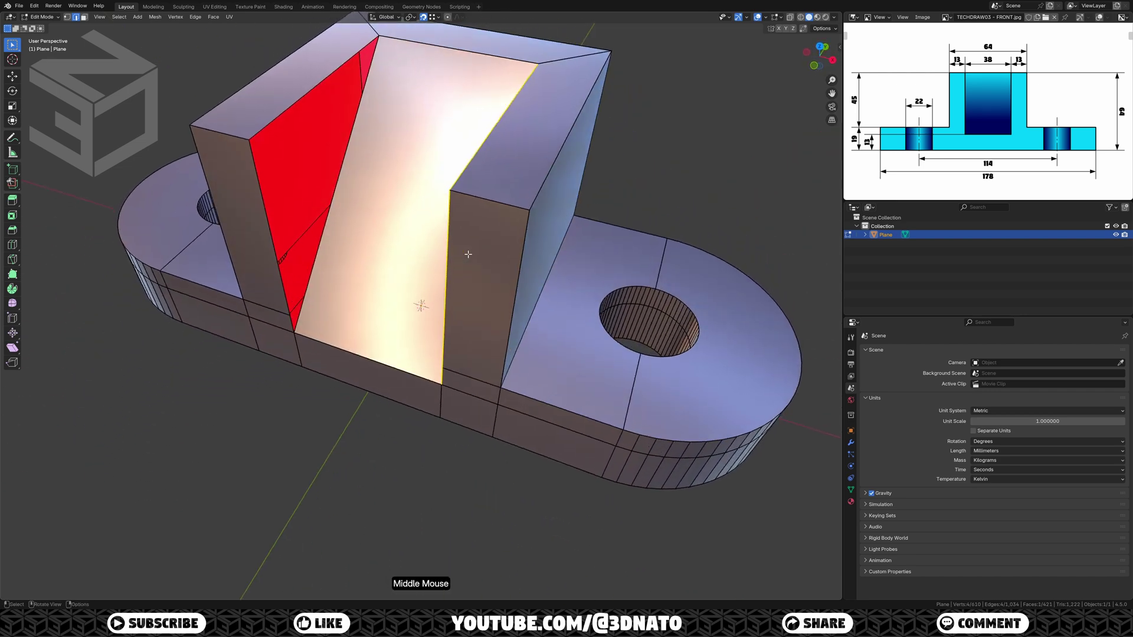
pyautogui.keyDown('alt'); pyautogui.click(330, 209); pyautogui.keyUp('alt')
pyautogui.press('f')
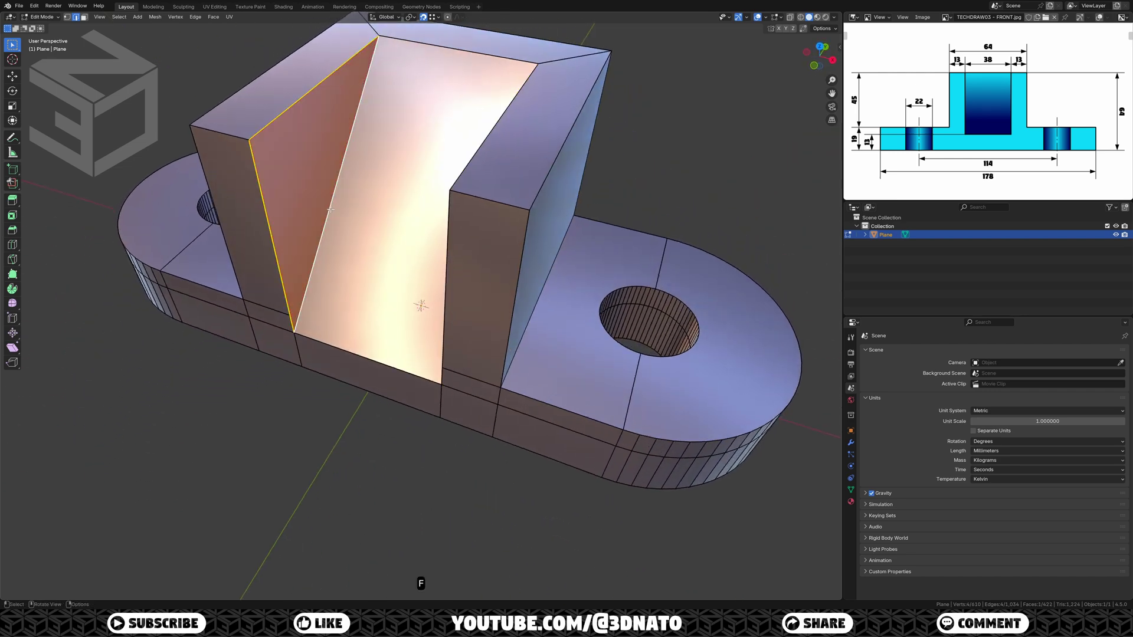
# Step: Select the redundant split edge loops around both sides of the base
pyautogui.keyDown('alt'); pyautogui.click(636, 304); pyautogui.keyUp('alt')
pyautogui.keyDown('alt'); pyautogui.keyDown('shift'); pyautogui.click(509, 406); pyautogui.keyUp('shift'); pyautogui.keyUp('alt')
pyautogui.keyDown('alt'); pyautogui.keyDown('shift'); pyautogui.click(499, 400); pyautogui.keyUp('shift'); pyautogui.keyUp('alt')
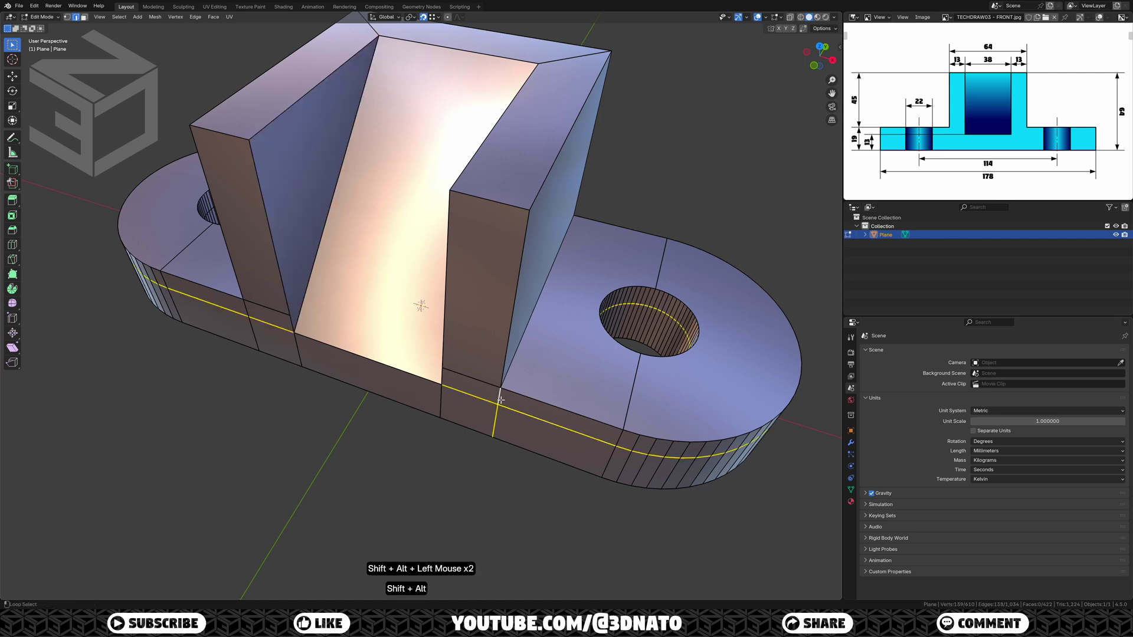
pyautogui.keyDown('alt'); pyautogui.keyDown('shift'); pyautogui.click(489, 385); pyautogui.keyUp('shift'); pyautogui.keyUp('alt')
pyautogui.keyDown('alt'); pyautogui.keyDown('shift'); pyautogui.click(442, 402); pyautogui.keyUp('shift'); pyautogui.keyUp('alt')
pyautogui.keyDown('alt'); pyautogui.keyDown('shift'); pyautogui.click(302, 357); pyautogui.keyUp('shift'); pyautogui.keyUp('alt')
pyautogui.moveTo(254, 336); pyautogui.dragTo(306, 301, button='middle')
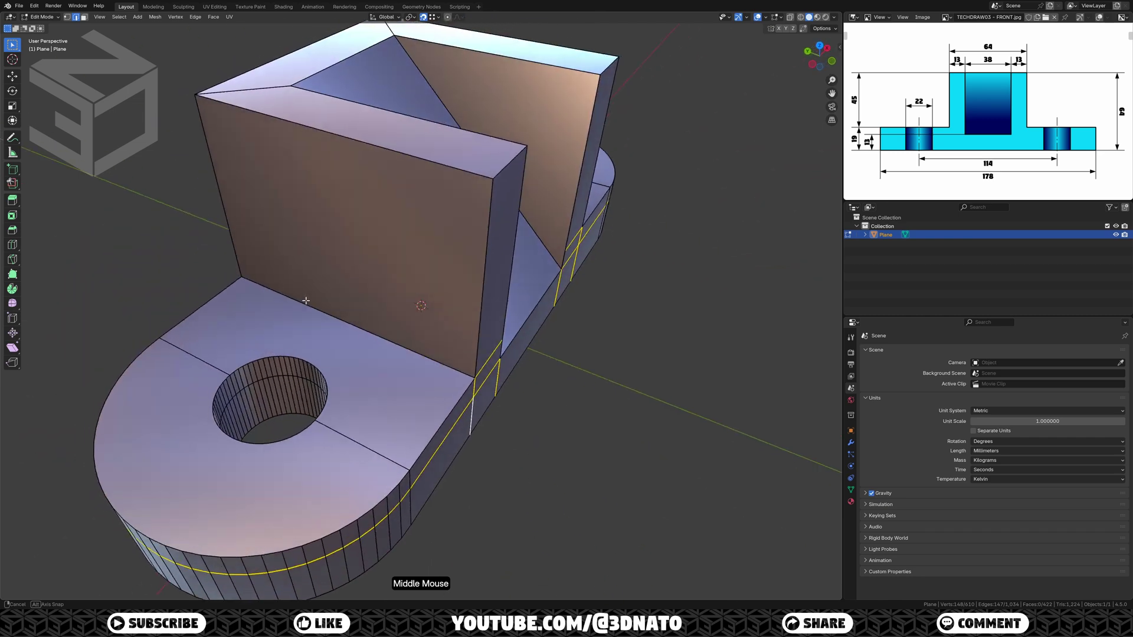
pyautogui.keyDown('alt'); pyautogui.keyDown('shift'); pyautogui.click(277, 374); pyautogui.keyUp('shift'); pyautogui.keyUp('alt')
# Step: Add the three front panel seam edges and dissolve all selected edges
pyautogui.moveTo(277, 374); pyautogui.dragTo(383, 329, button='middle')
pyautogui.keyDown('alt'); pyautogui.keyDown('shift'); pyautogui.click(401, 288); pyautogui.keyUp('shift'); pyautogui.keyUp('alt')
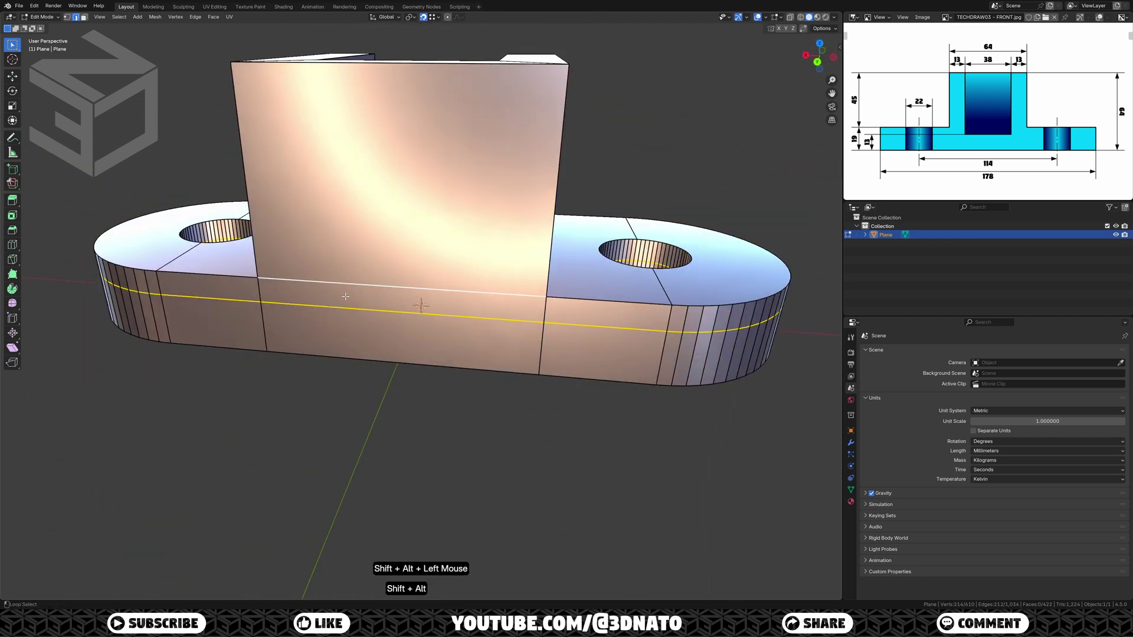
pyautogui.keyDown('alt'); pyautogui.keyDown('shift'); pyautogui.click(263, 314); pyautogui.keyUp('shift'); pyautogui.keyUp('alt')
pyautogui.keyDown('alt'); pyautogui.keyDown('shift'); pyautogui.click(541, 348); pyautogui.keyUp('shift'); pyautogui.keyUp('alt')
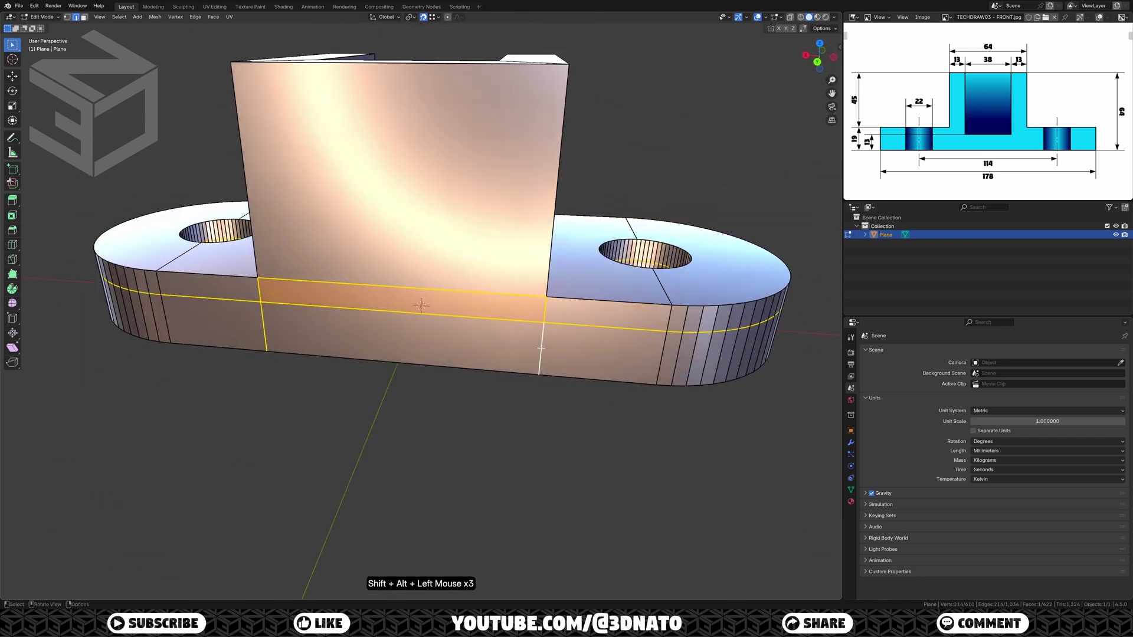
pyautogui.press('x')
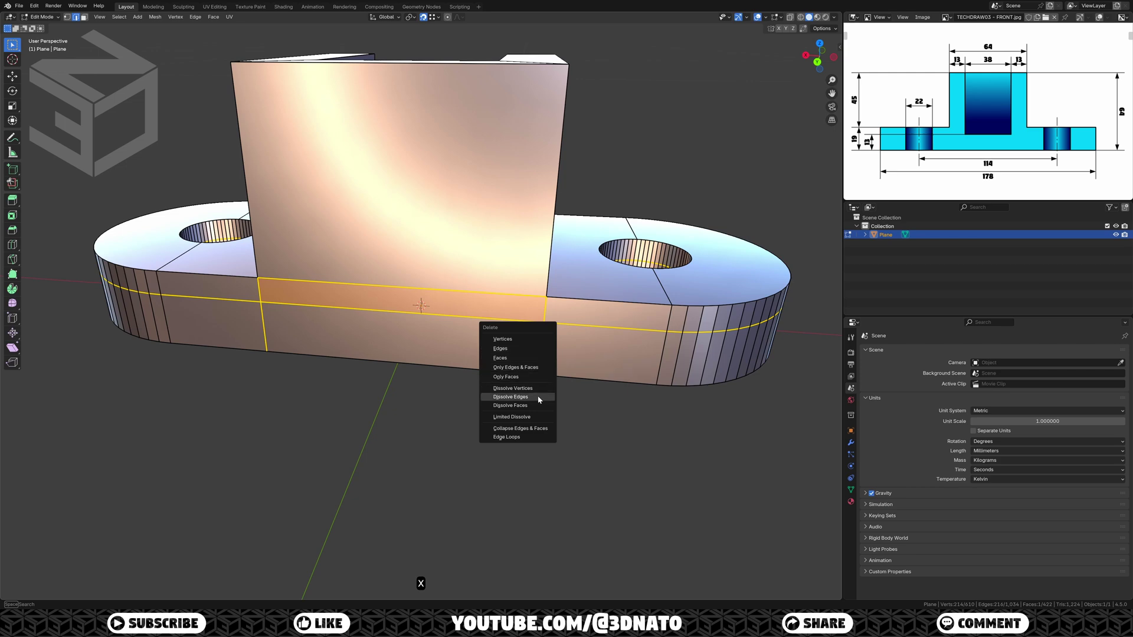
pyautogui.click(537, 396)
pyautogui.moveTo(537, 396); pyautogui.dragTo(372, 408, button='middle')
# Step: Apply Shade Auto Smooth to the bracket in Object Mode
pyautogui.press('Tab')
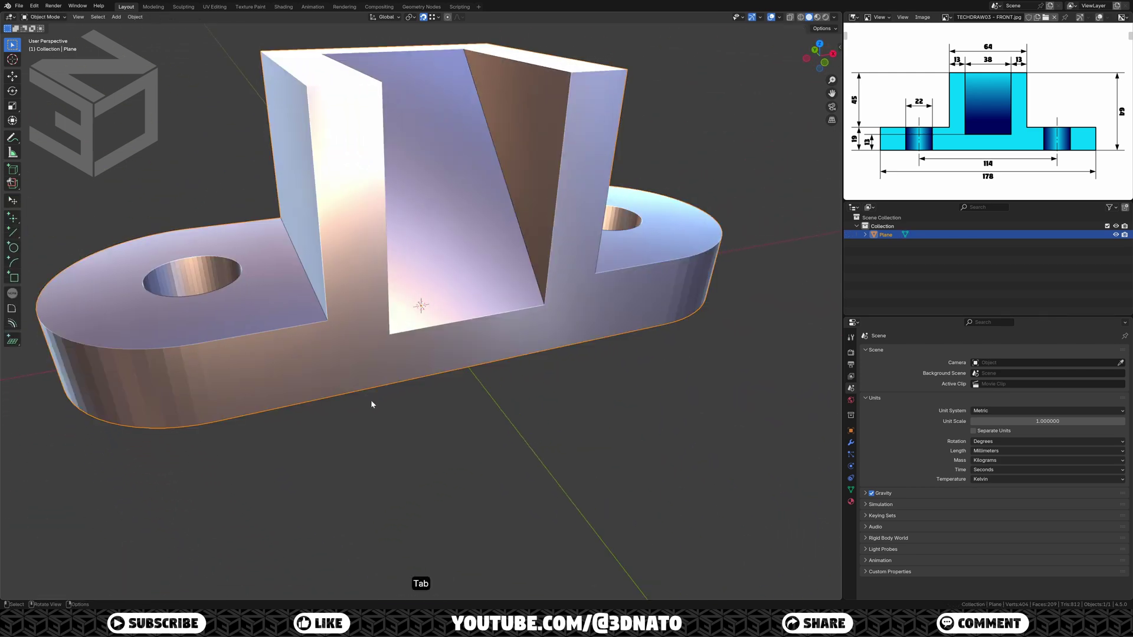
pyautogui.rightClick(372, 405)
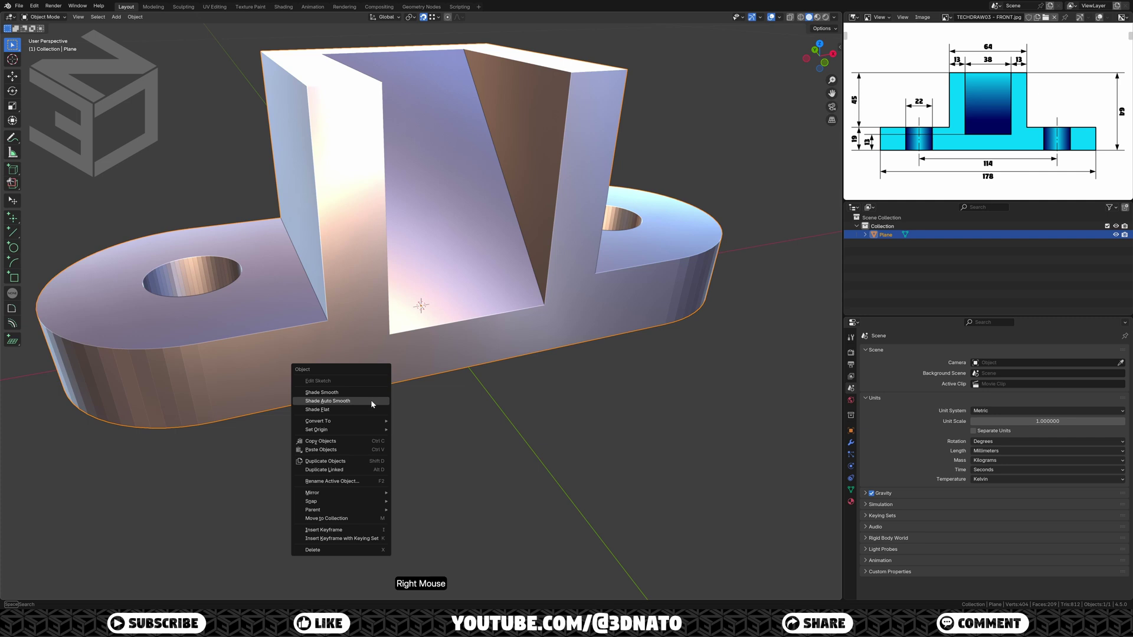
pyautogui.click(372, 401)
# Step: Run Check All in the 3D Print sidebar, reporting 0 non-manifold edges
pyautogui.press('KP_Decimal')
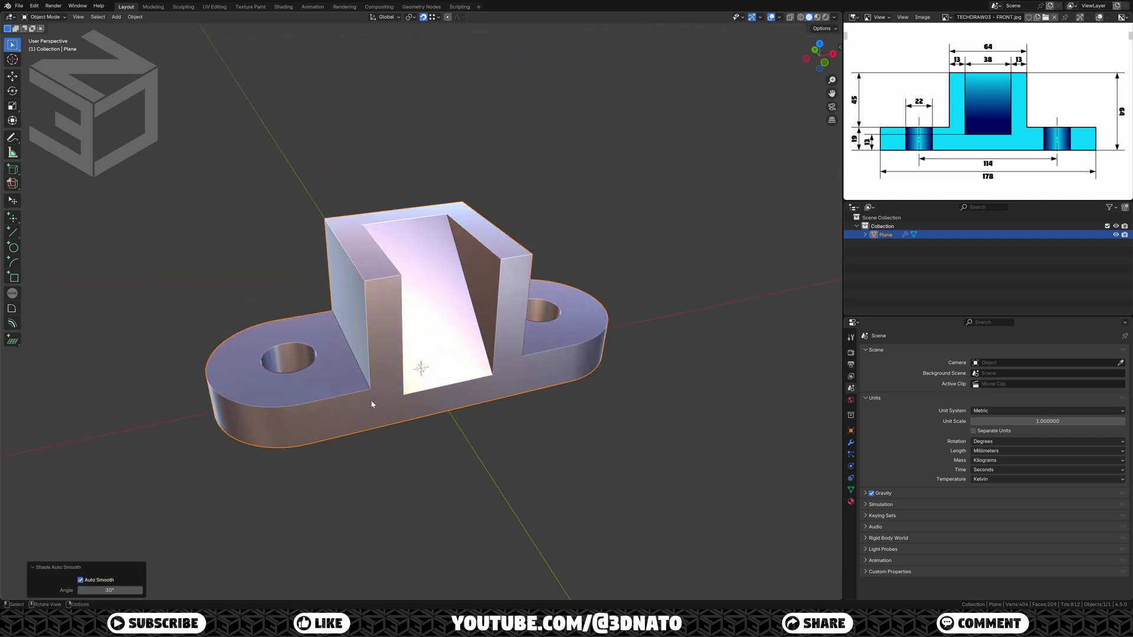
pyautogui.press('n')
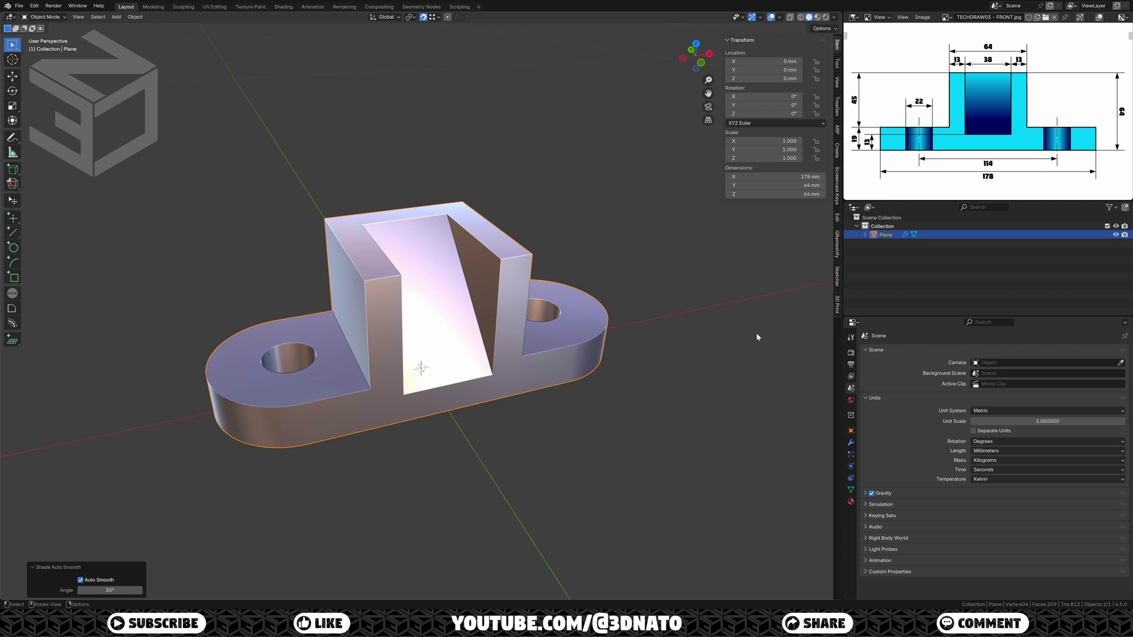
pyautogui.click(836, 306)
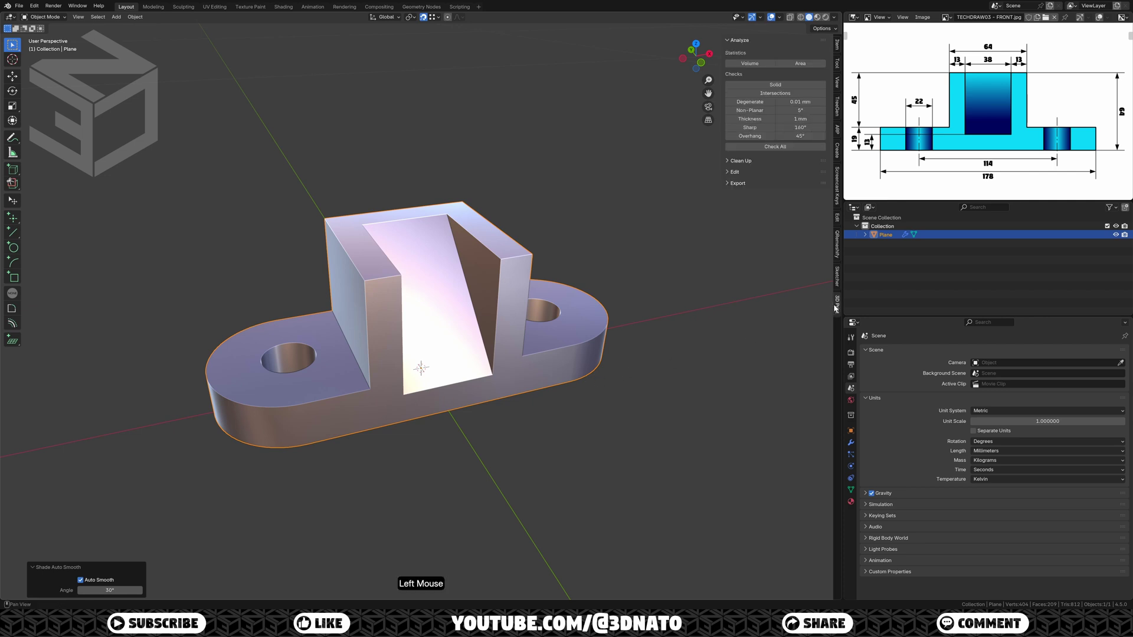
pyautogui.click(793, 148)
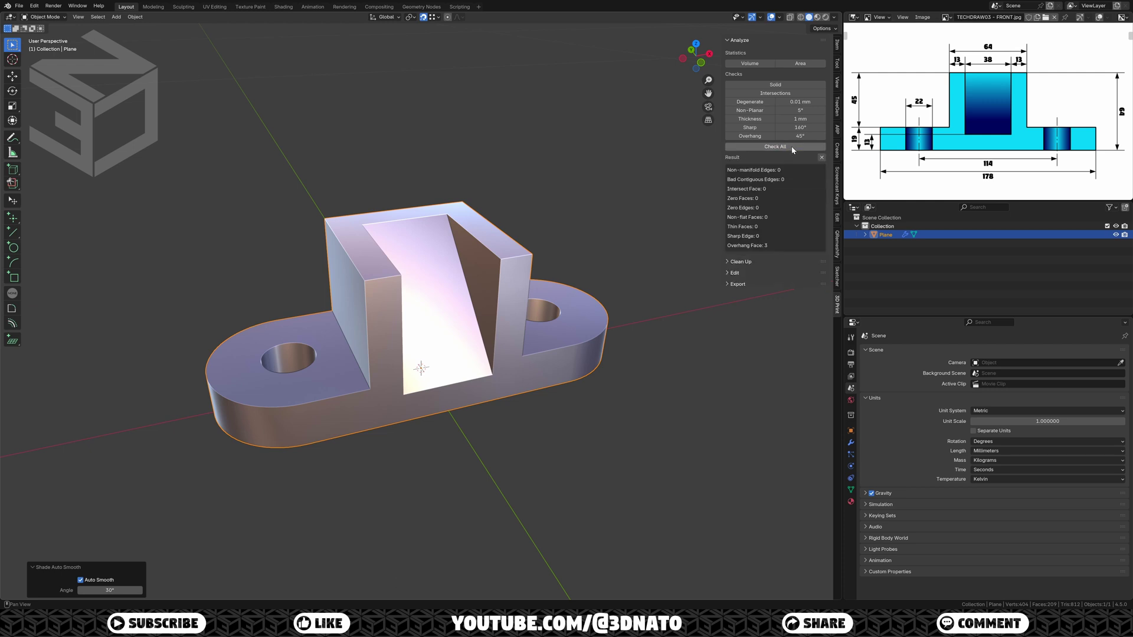
pyautogui.moveTo(424, 283); pyautogui.dragTo(137, 271, button='middle')
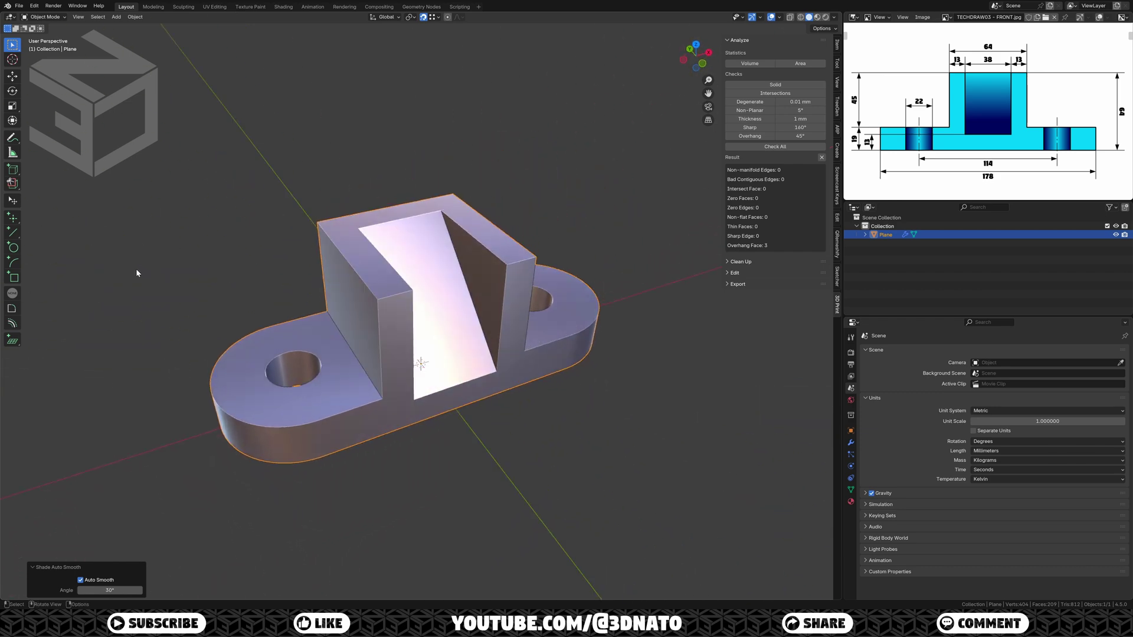